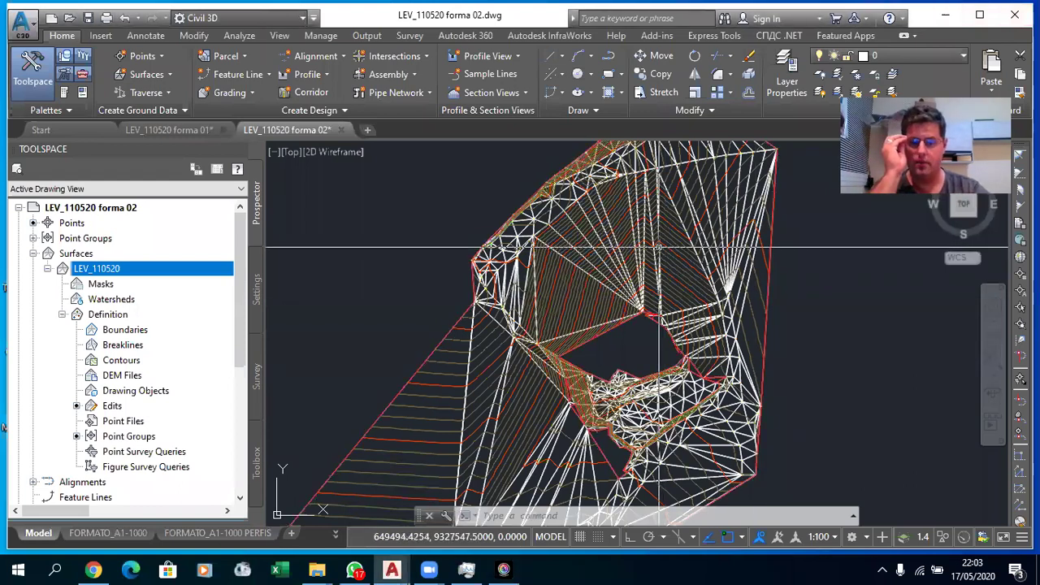
- Select the LEV_110520 surface and view its Extract from Surface options
{"action": "scroll", "coordinate": [648, 266], "scroll_direction": "down", "scroll_amount": 3}
{"action": "scroll", "coordinate": [647, 265], "scroll_direction": "up", "scroll_amount": 2}
{"action": "scroll", "coordinate": [648, 266], "scroll_direction": "down", "scroll_amount": 1}
{"action": "scroll", "coordinate": [647, 266], "scroll_direction": "up", "scroll_amount": 3}
{"action": "scroll", "coordinate": [647, 265], "scroll_direction": "down", "scroll_amount": 3}
{"action": "scroll", "coordinate": [696, 250], "scroll_direction": "up", "scroll_amount": 3}
{"action": "scroll", "coordinate": [696, 250], "scroll_direction": "down", "scroll_amount": 1}
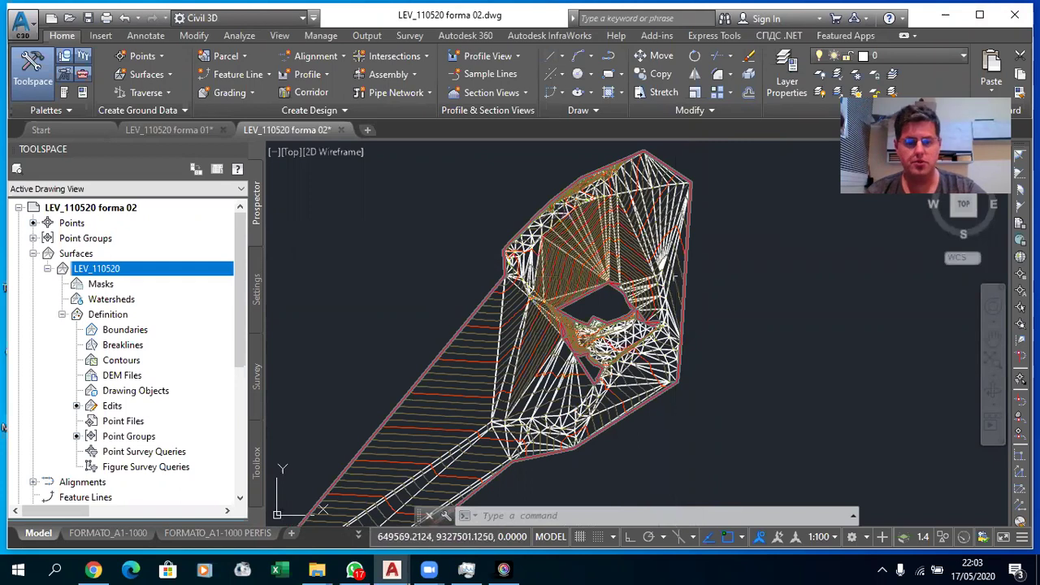
{"action": "left_click", "coordinate": [659, 255]}
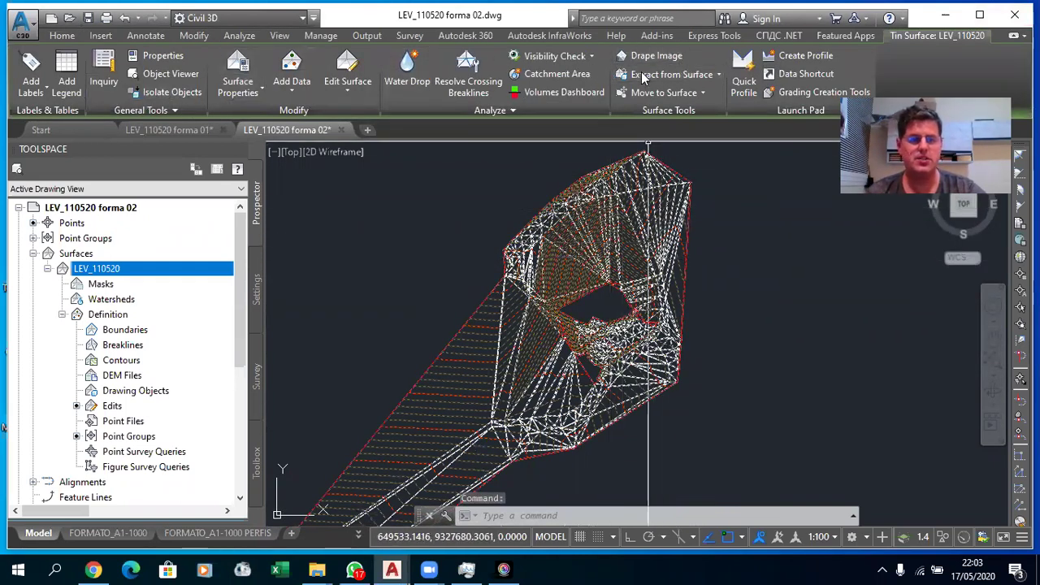
{"action": "left_click", "coordinate": [688, 76]}
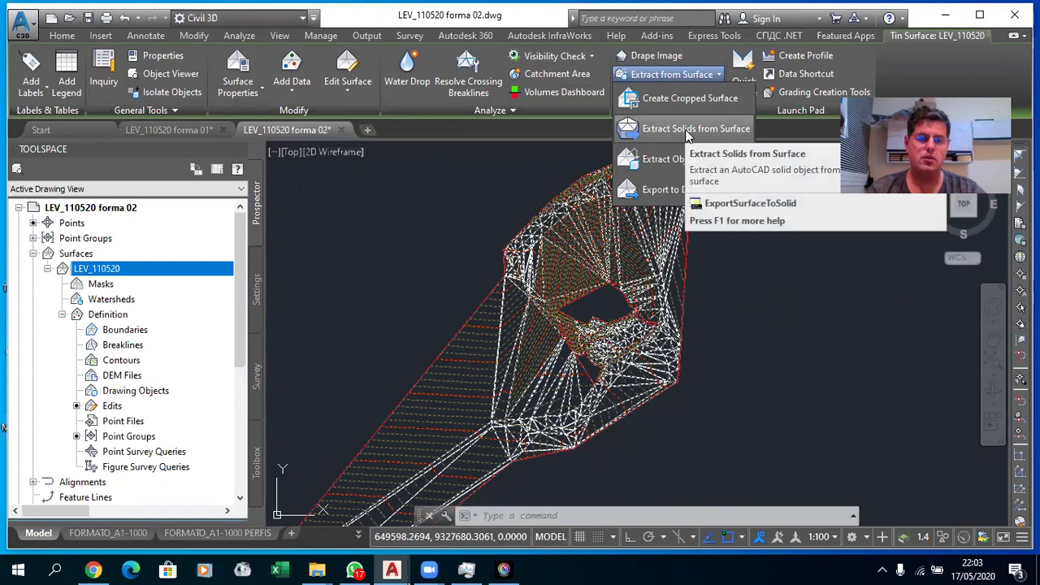
- Reselect the LEV_110520 surface and open its Surface Properties from the shortcut menu
{"action": "key", "text": "Escape"}
{"action": "key", "text": "Escape"}
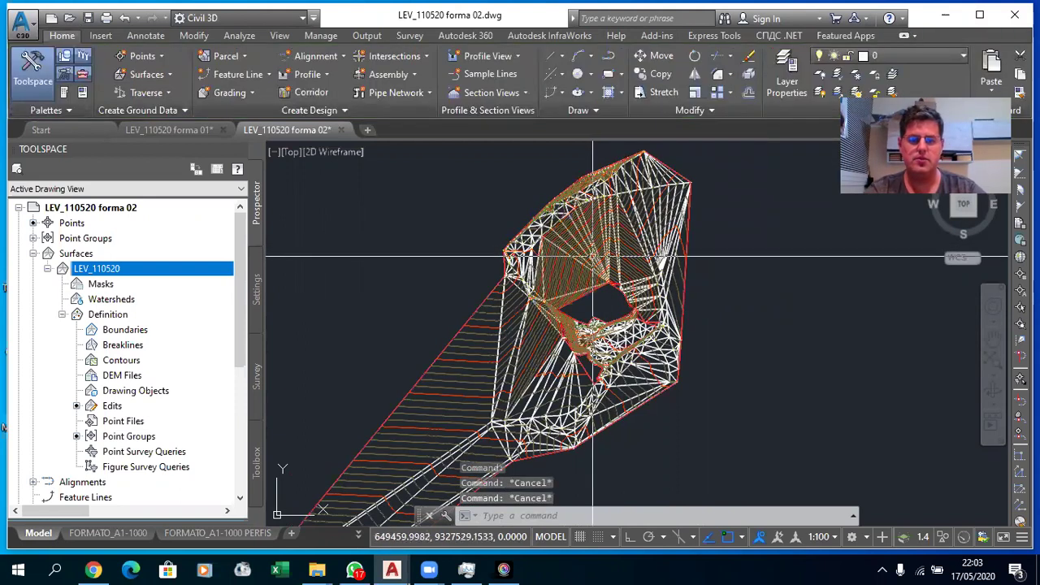
{"action": "left_click", "coordinate": [603, 256]}
{"action": "right_click", "coordinate": [603, 256]}
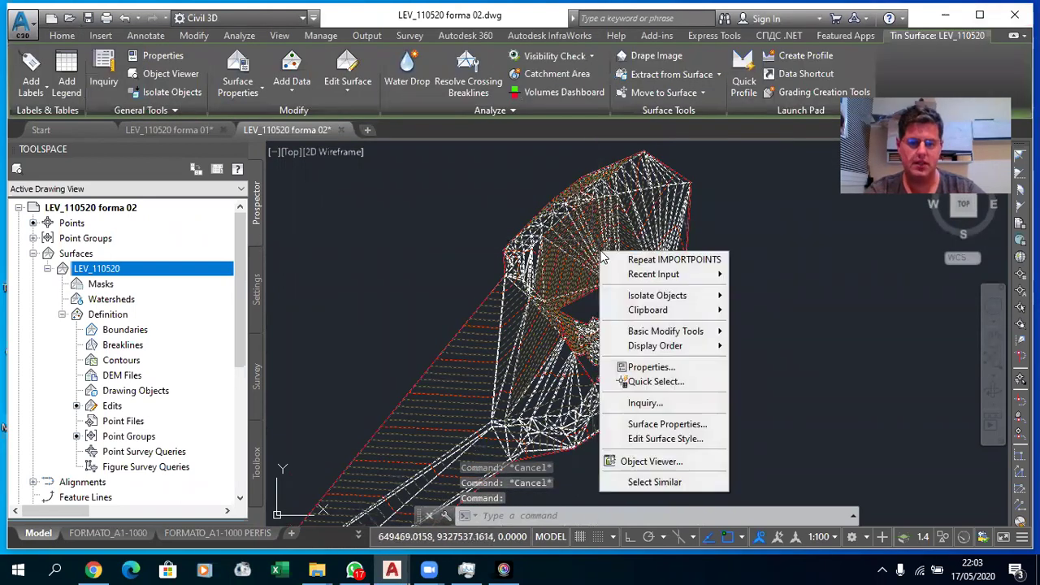
{"action": "left_click", "coordinate": [663, 424]}
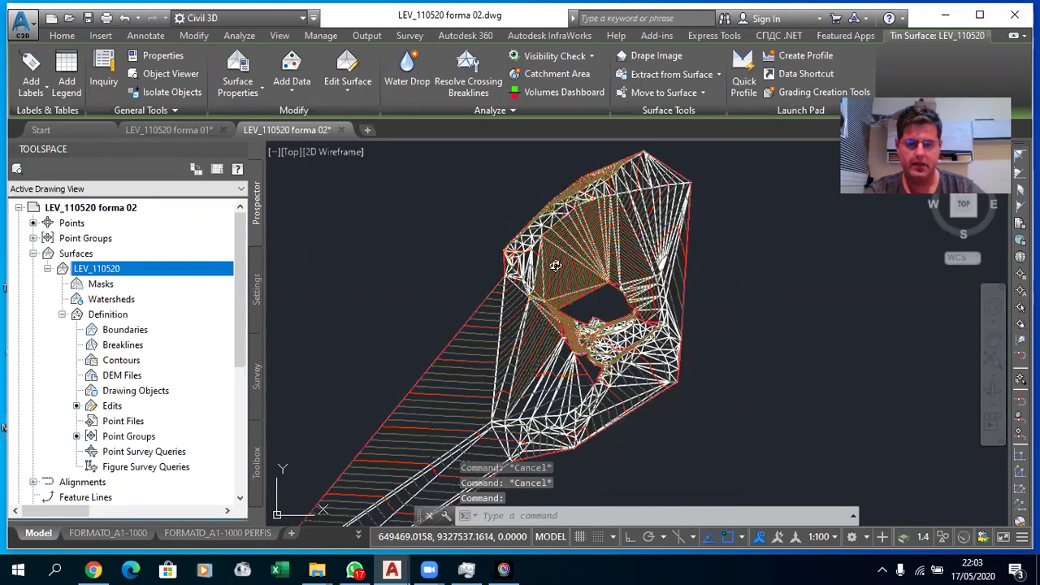
- Edit the CURVAS-1&5 (GEOMETRIA) style to display only Triangles, hiding contours and border
{"action": "left_click", "coordinate": [527, 236]}
{"action": "left_click", "coordinate": [642, 235]}
{"action": "left_click", "coordinate": [642, 235]}
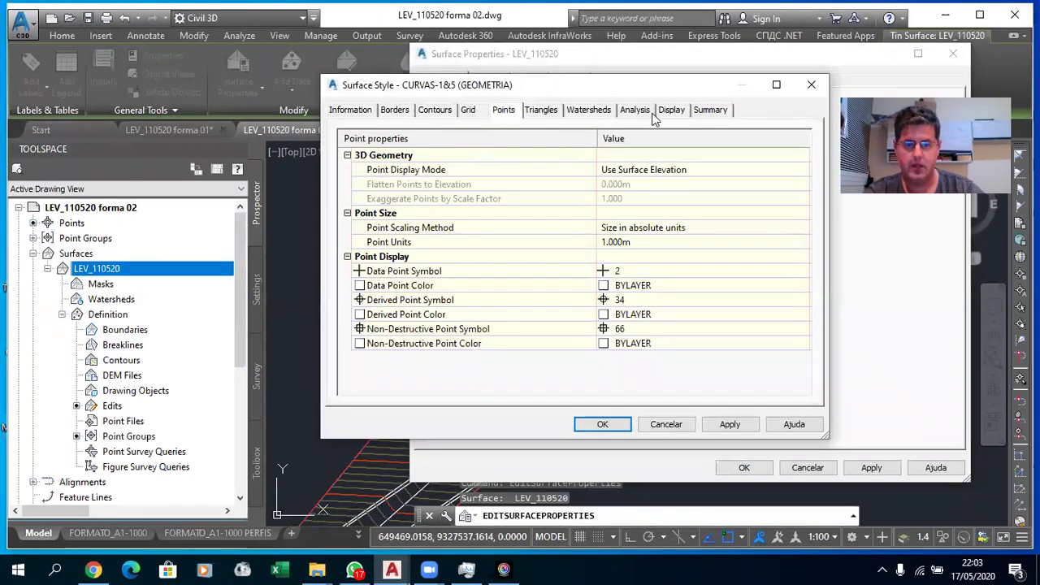
{"action": "left_click", "coordinate": [671, 110]}
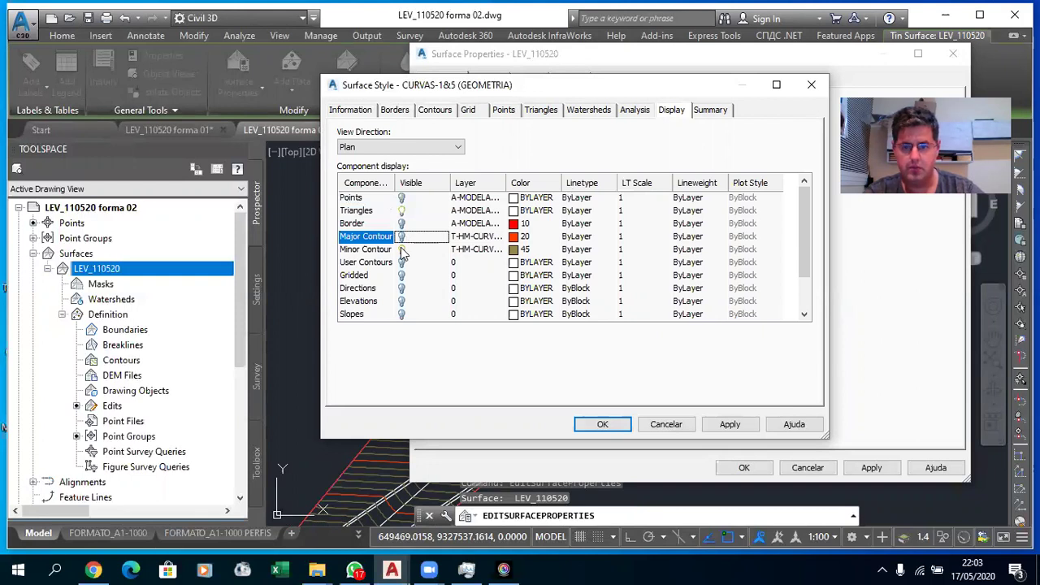
{"action": "left_click", "coordinate": [611, 431]}
{"action": "left_click", "coordinate": [743, 468]}
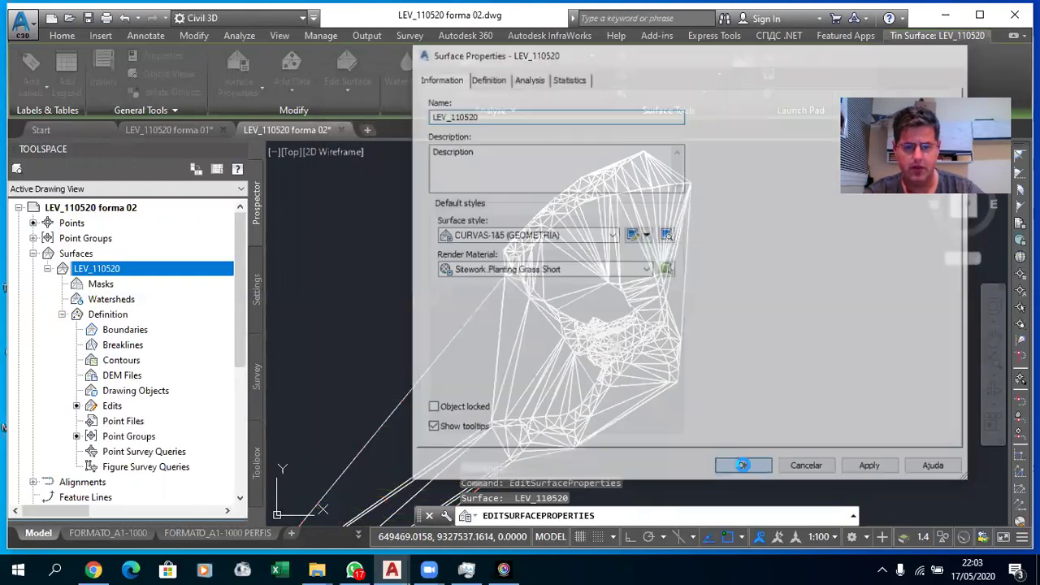
{"action": "key", "text": "Escape"}
{"action": "scroll", "coordinate": [622, 304], "scroll_direction": "down", "scroll_amount": 3}
- Extract the LEV_110520 surface Triangles as separate objects with Extract Objects
{"action": "key", "text": "Escape"}
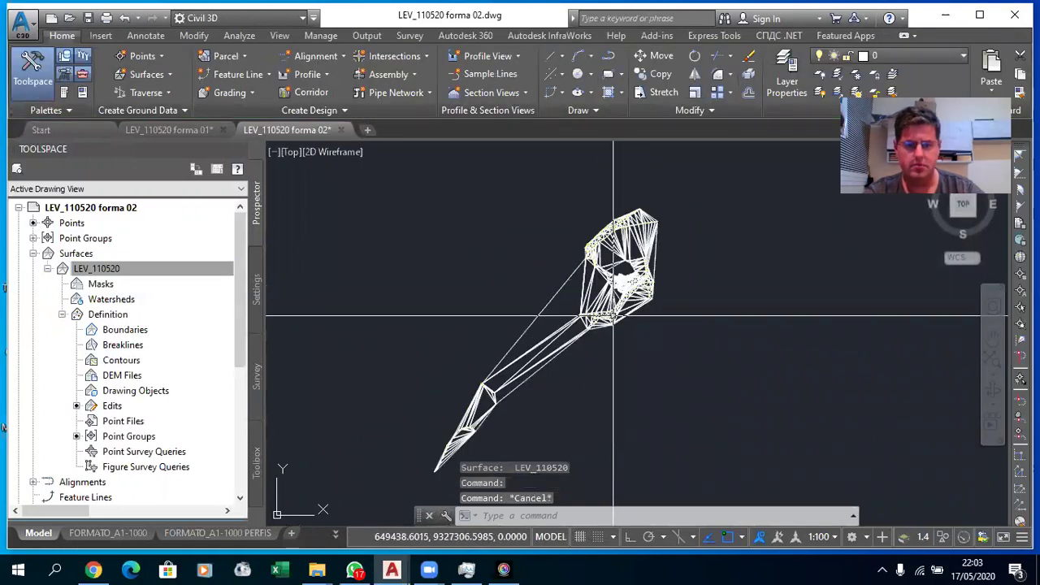
{"action": "left_click", "coordinate": [626, 299]}
{"action": "key", "text": "Escape"}
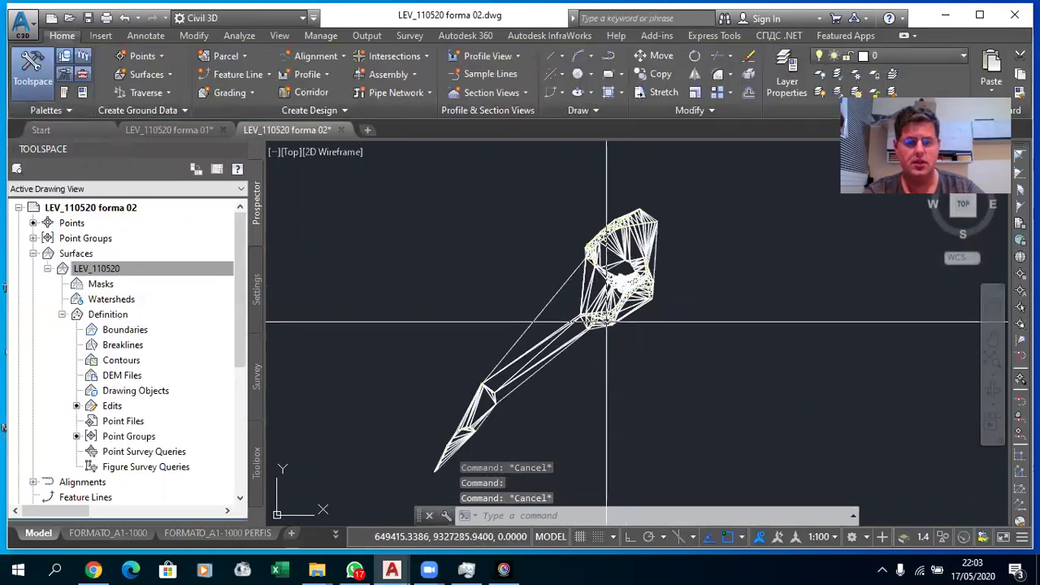
{"action": "left_click", "coordinate": [618, 312]}
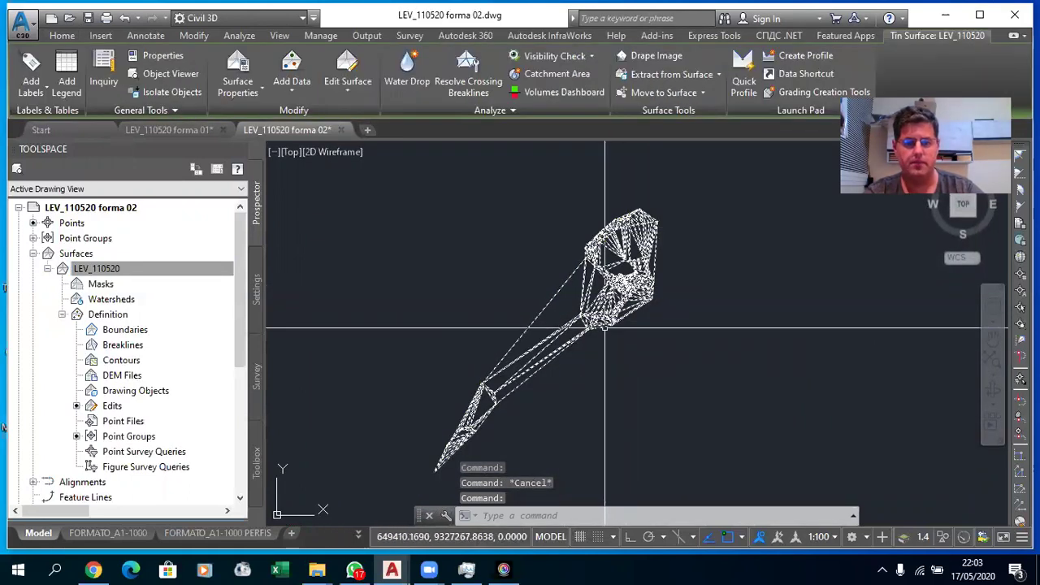
{"action": "left_click", "coordinate": [697, 78]}
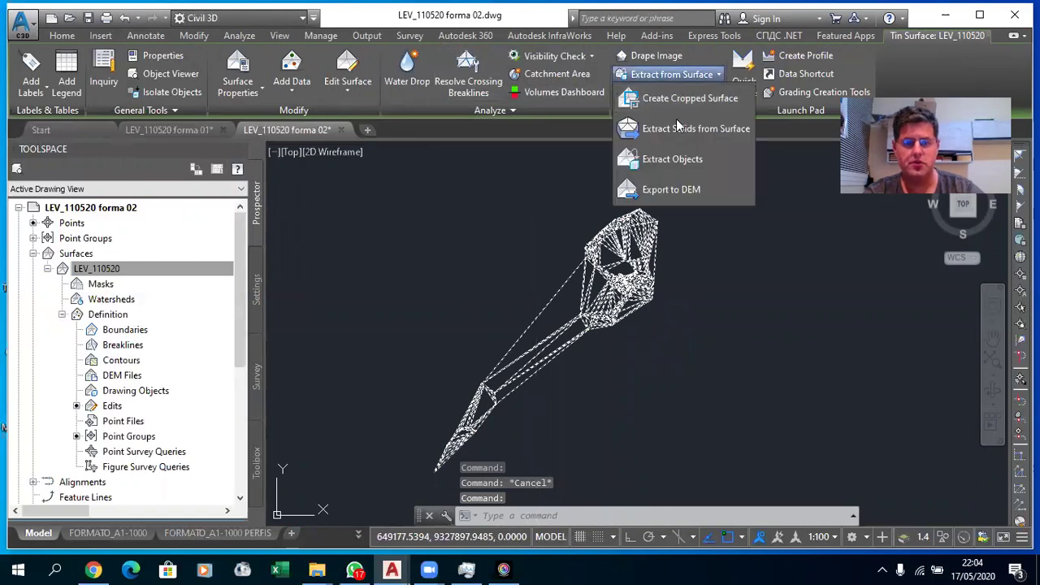
{"action": "left_click", "coordinate": [672, 161]}
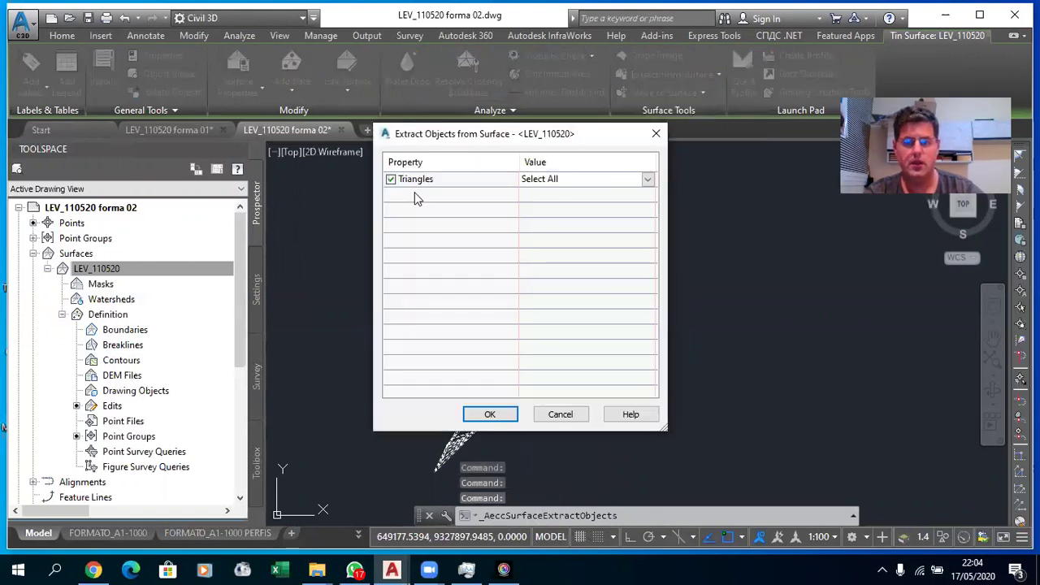
{"action": "left_click", "coordinate": [490, 415]}
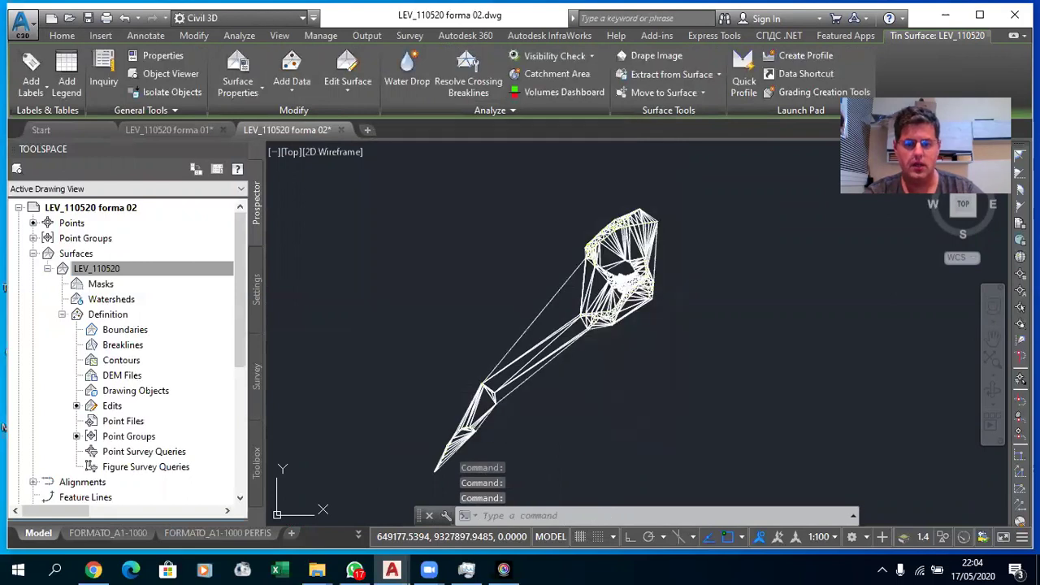
- Pick one extracted triangle line and use Select Similar to select them all
{"action": "key", "text": "Escape"}
{"action": "left_click", "coordinate": [573, 325]}
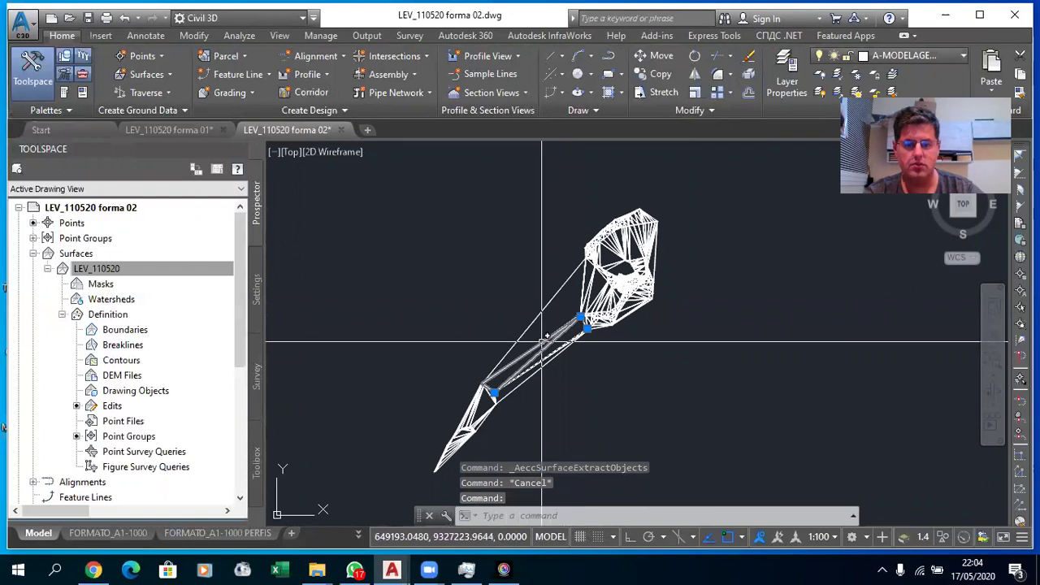
{"action": "right_click", "coordinate": [595, 351]}
{"action": "left_click", "coordinate": [641, 342]}
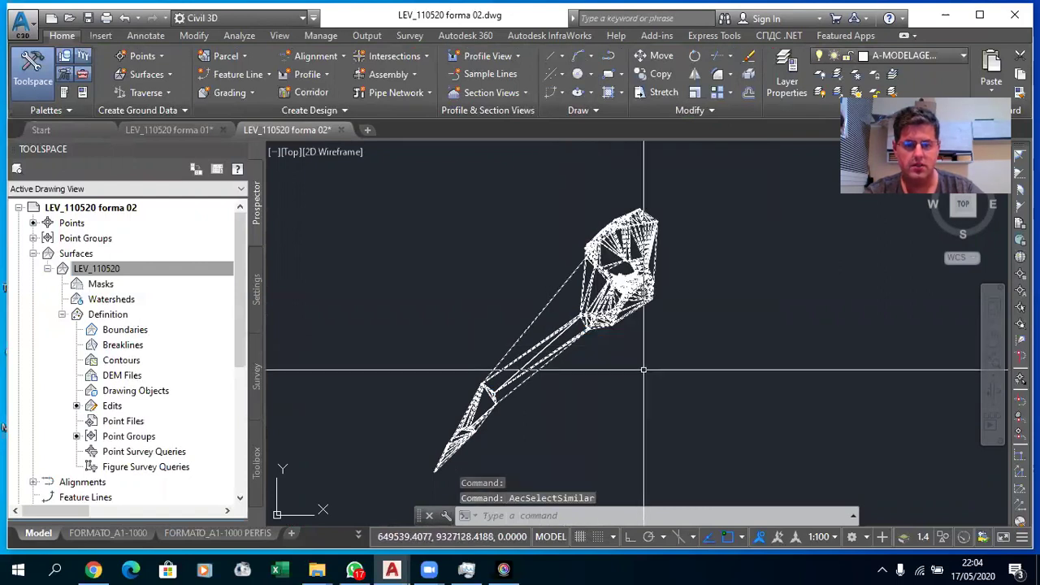
- Copy the 725 triangle objects and paste them into new Drawing2 at original coordinates
{"action": "key", "text": "ctrl+c"}
{"action": "key", "text": "Escape"}
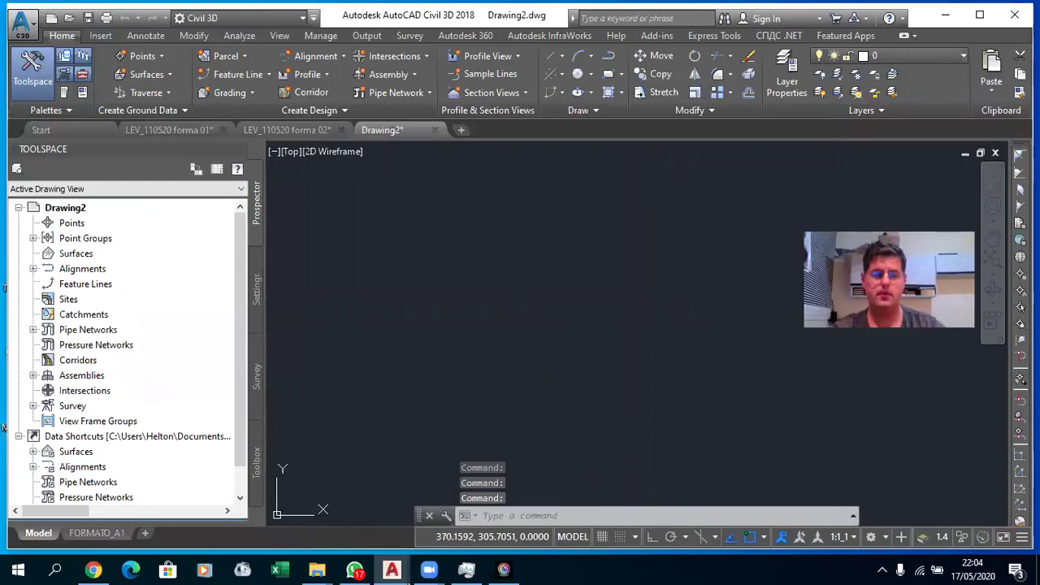
{"action": "left_click", "coordinate": [991, 95]}
{"action": "left_click", "coordinate": [949, 209]}
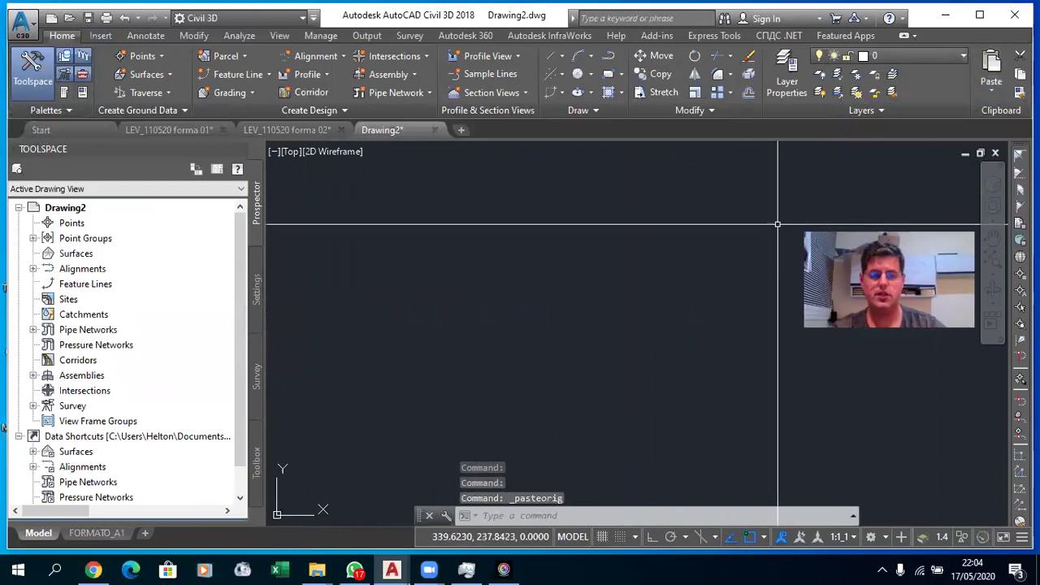
{"action": "middle_click", "coordinate": [745, 211]}
{"action": "middle_click", "coordinate": [746, 211]}
- Window-select and delete the six long stray connecting lines
{"action": "left_click", "coordinate": [622, 390]}
{"action": "left_click", "coordinate": [574, 290]}
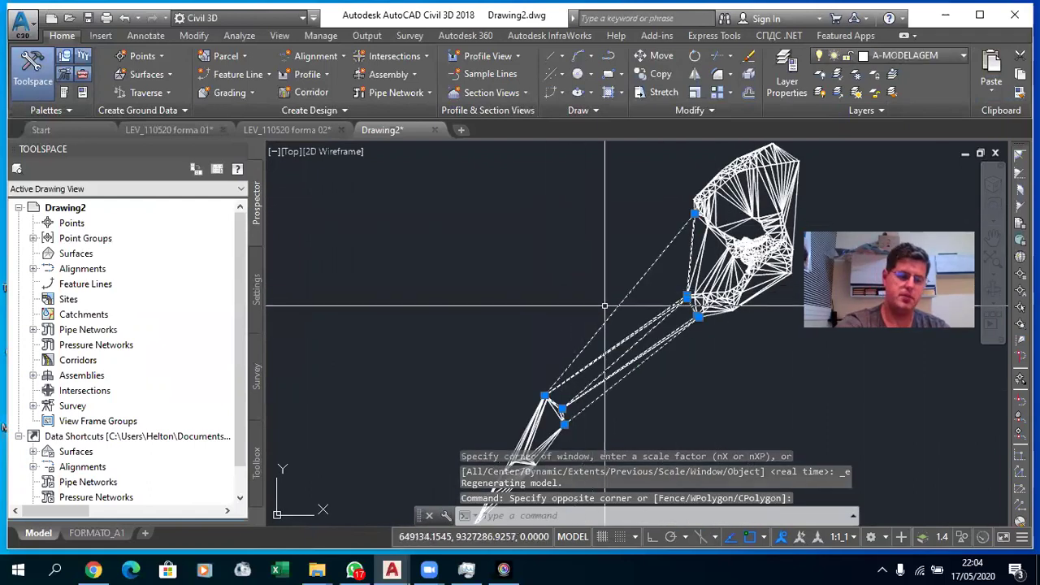
{"action": "key", "text": "Delete"}
{"action": "scroll", "coordinate": [625, 307], "scroll_direction": "up", "scroll_amount": 3}
{"action": "scroll", "coordinate": [646, 297], "scroll_direction": "up", "scroll_amount": 2}
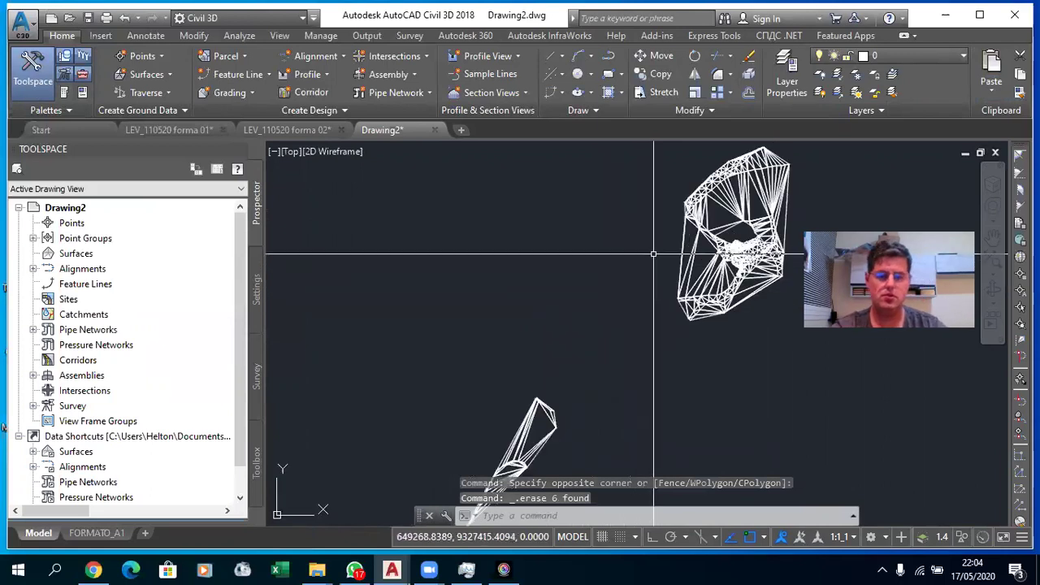
{"action": "scroll", "coordinate": [687, 260], "scroll_direction": "up", "scroll_amount": 2}
- Delete four more unwanted lines and one leftover line near the meshes
{"action": "left_click", "coordinate": [693, 254]}
{"action": "left_click", "coordinate": [624, 227]}
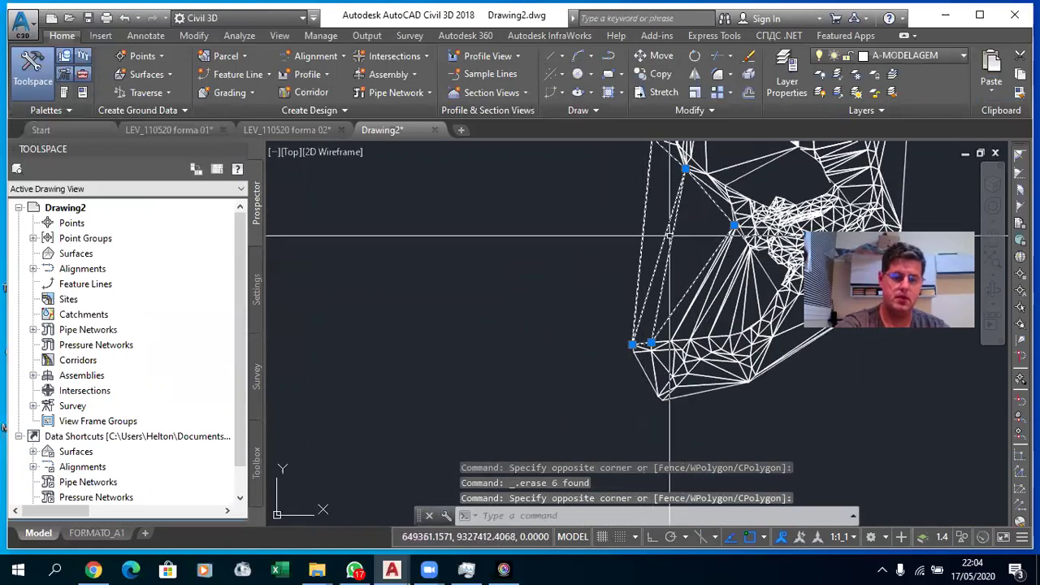
{"action": "key", "text": "Delete"}
{"action": "scroll", "coordinate": [707, 220], "scroll_direction": "down", "scroll_amount": 3}
{"action": "scroll", "coordinate": [740, 194], "scroll_direction": "up", "scroll_amount": 2}
{"action": "left_click", "coordinate": [741, 195]}
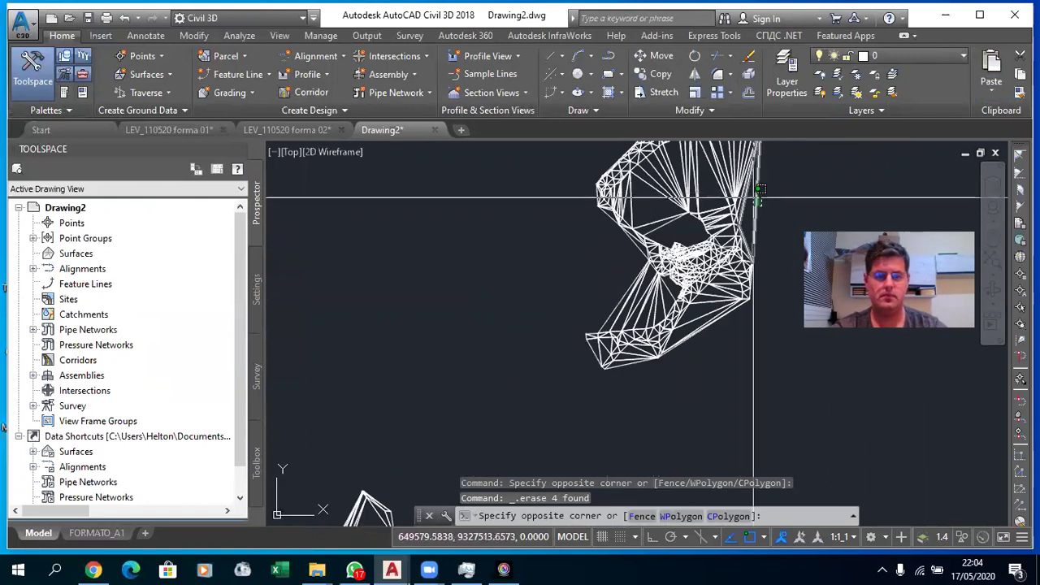
{"action": "left_click", "coordinate": [749, 210]}
{"action": "key", "text": "Delete"}
- Cancel a partial selection near the lower mesh and start a crossing window over both meshes
{"action": "scroll", "coordinate": [749, 209], "scroll_direction": "down", "scroll_amount": 2}
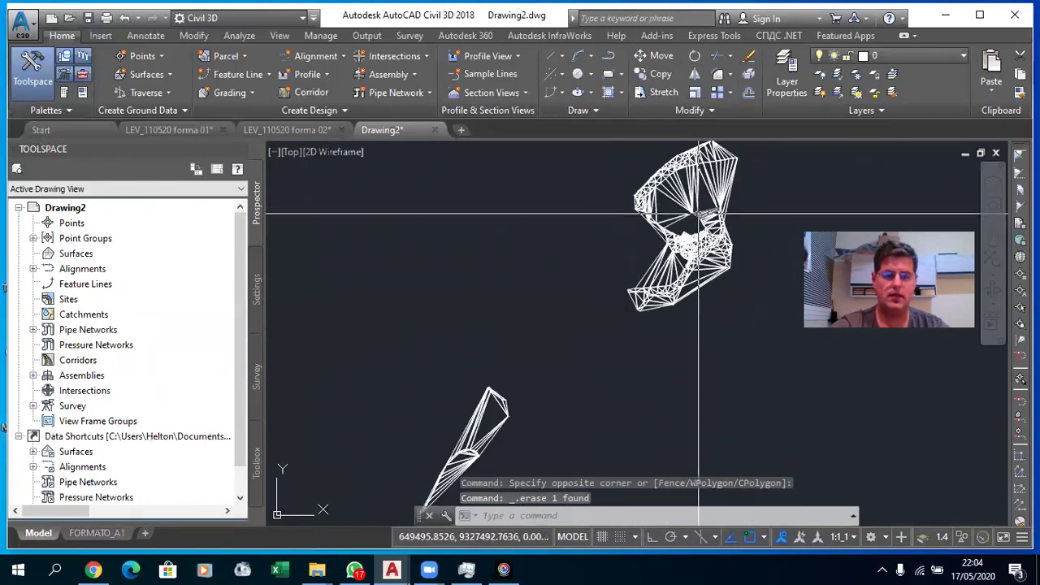
{"action": "scroll", "coordinate": [564, 314], "scroll_direction": "down", "scroll_amount": 1}
{"action": "scroll", "coordinate": [553, 350], "scroll_direction": "up", "scroll_amount": 3}
{"action": "scroll", "coordinate": [549, 370], "scroll_direction": "up", "scroll_amount": 1}
{"action": "left_click", "coordinate": [548, 370]}
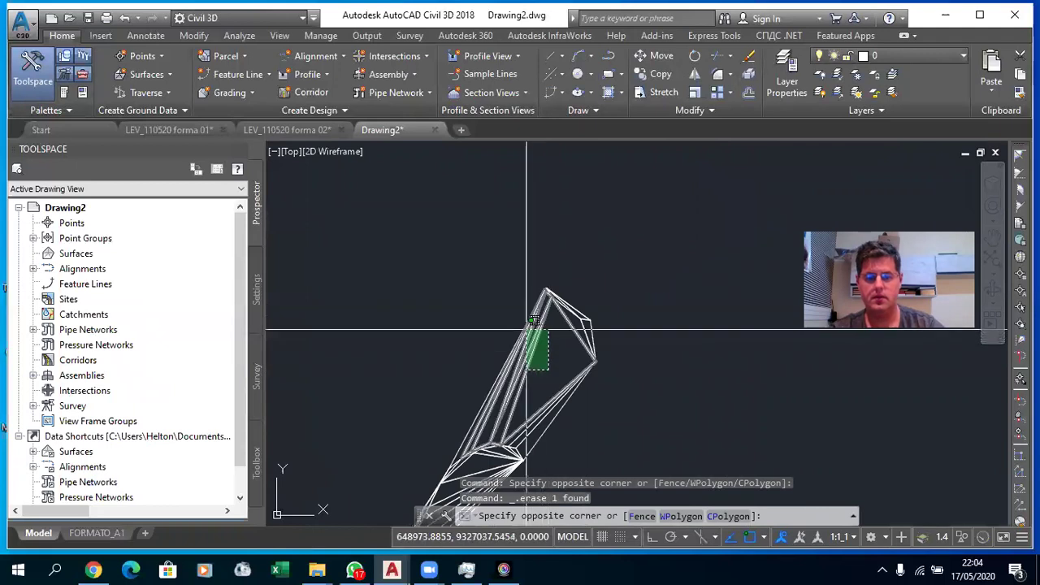
{"action": "key", "text": "Escape"}
{"action": "scroll", "coordinate": [647, 278], "scroll_direction": "down", "scroll_amount": 1}
{"action": "scroll", "coordinate": [647, 274], "scroll_direction": "down", "scroll_amount": 2}
{"action": "scroll", "coordinate": [671, 290], "scroll_direction": "up", "scroll_amount": 3}
{"action": "scroll", "coordinate": [668, 289], "scroll_direction": "down", "scroll_amount": 1}
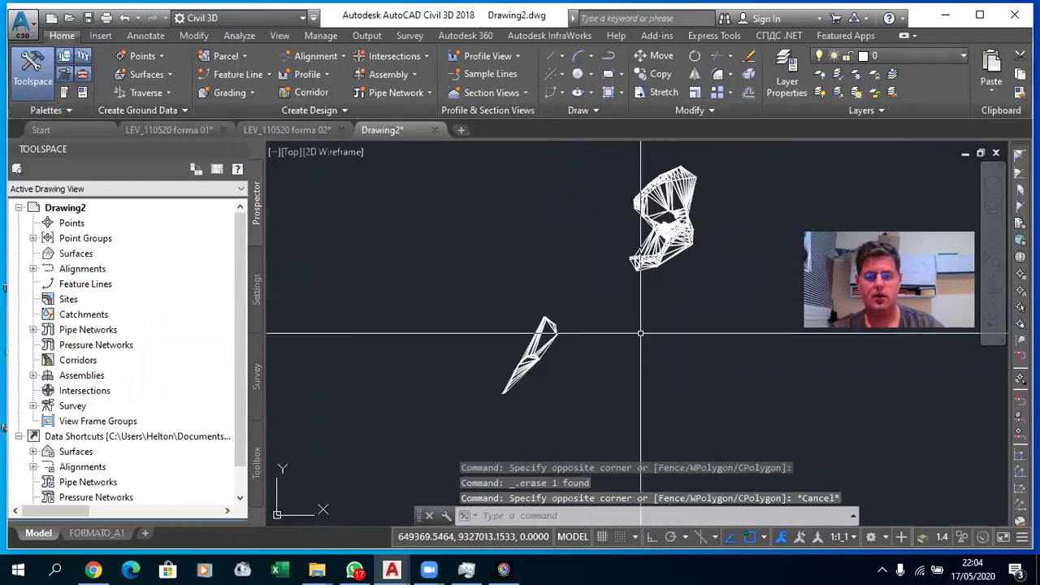
{"action": "left_click", "coordinate": [736, 145]}
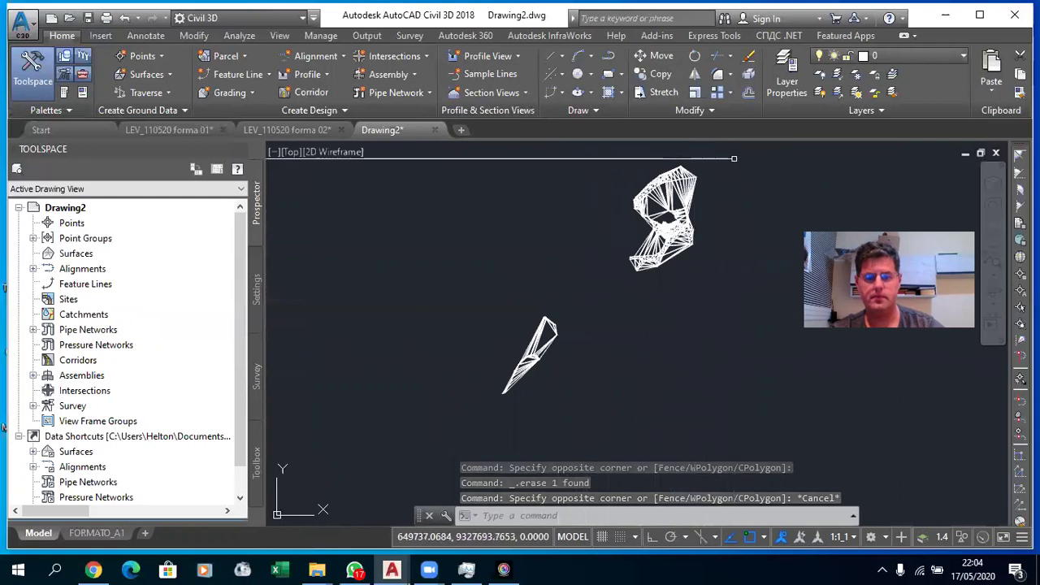
{"action": "left_click", "coordinate": [422, 415]}
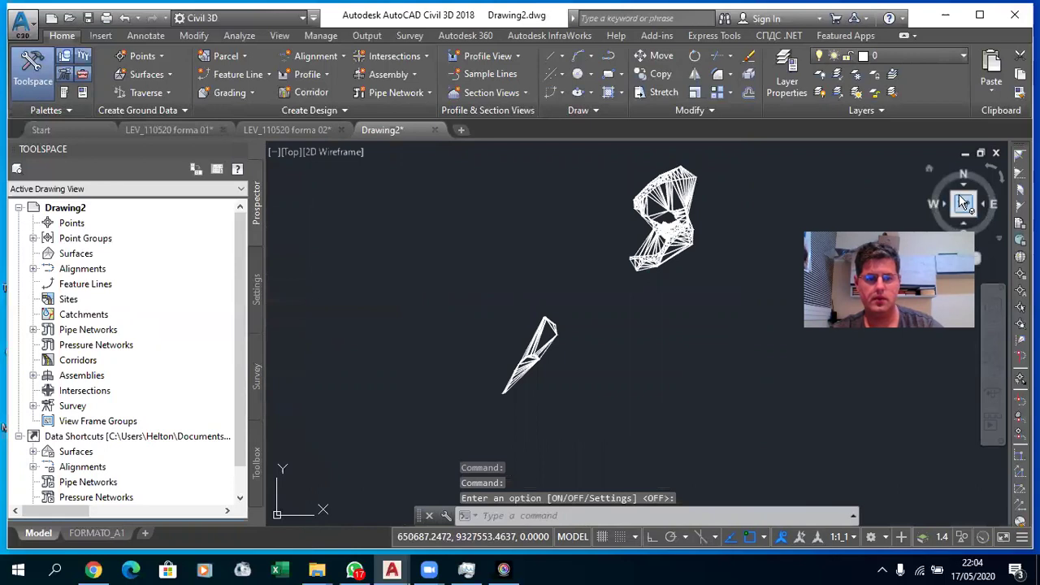
{"action": "left_click", "coordinate": [956, 219]}
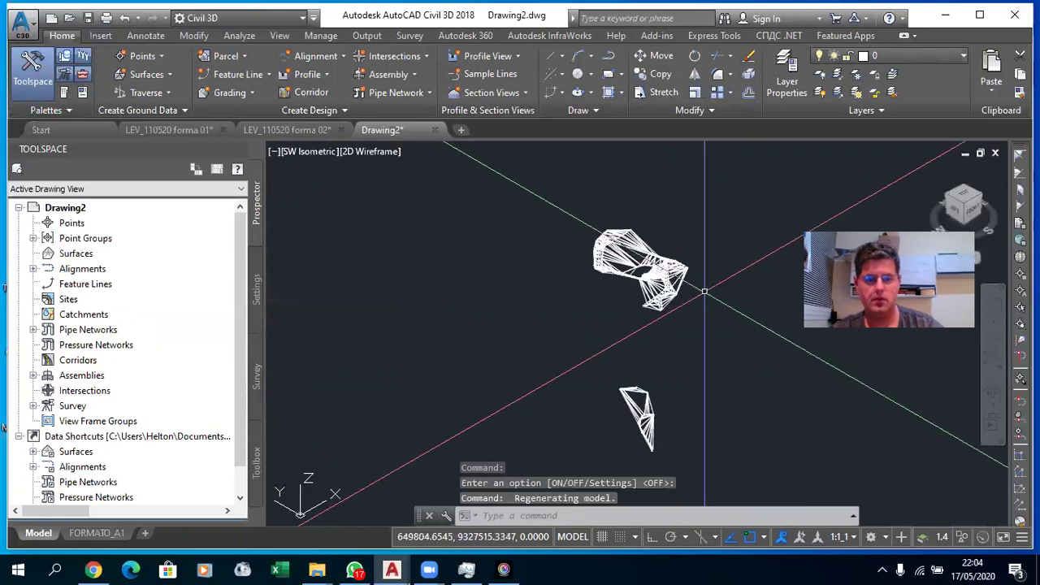
{"action": "scroll", "coordinate": [656, 294], "scroll_direction": "up", "scroll_amount": 5}
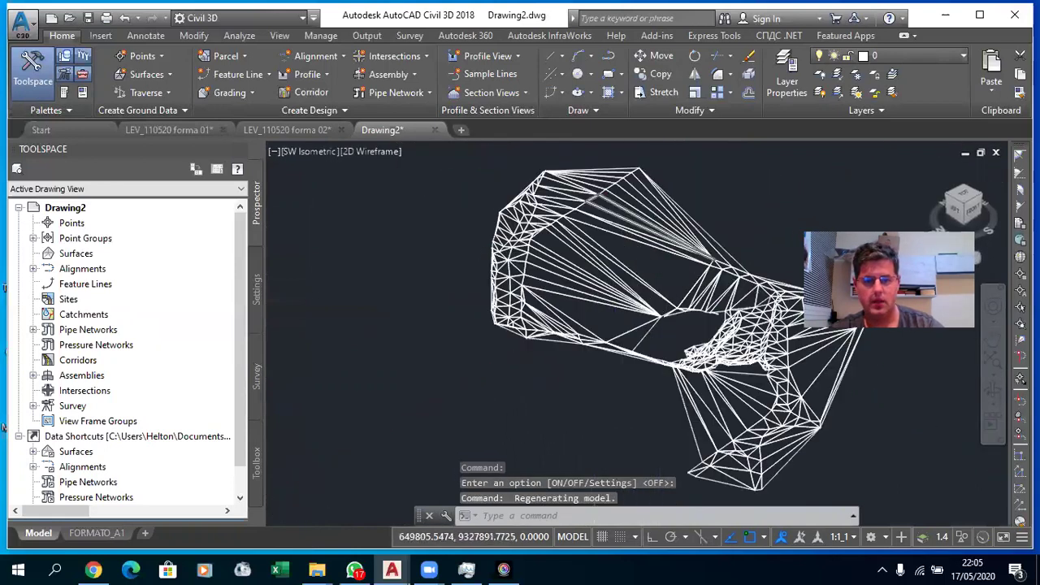
{"action": "scroll", "coordinate": [656, 294], "scroll_direction": "down", "scroll_amount": 2}
{"action": "mouse_move", "coordinate": [531, 225]}
{"action": "middle_mouse_down", "text": "shift"}
{"action": "mouse_move", "coordinate": [564, 209]}
{"action": "mouse_move", "coordinate": [534, 329]}
{"action": "mouse_move", "coordinate": [565, 258]}
{"action": "middle_mouse_up", "text": "shift"}
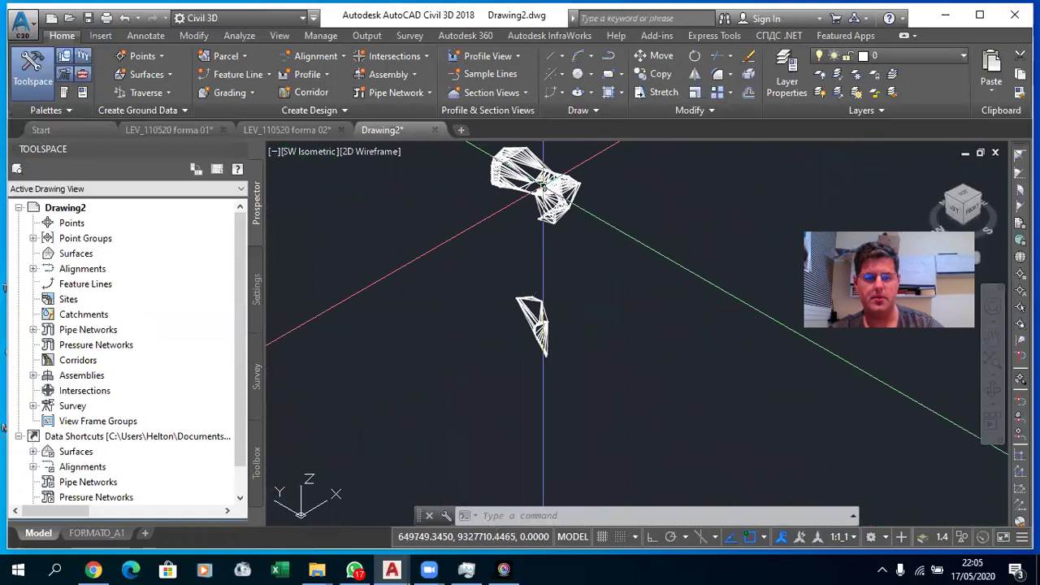
{"action": "scroll", "coordinate": [600, 272], "scroll_direction": "up", "scroll_amount": 2}
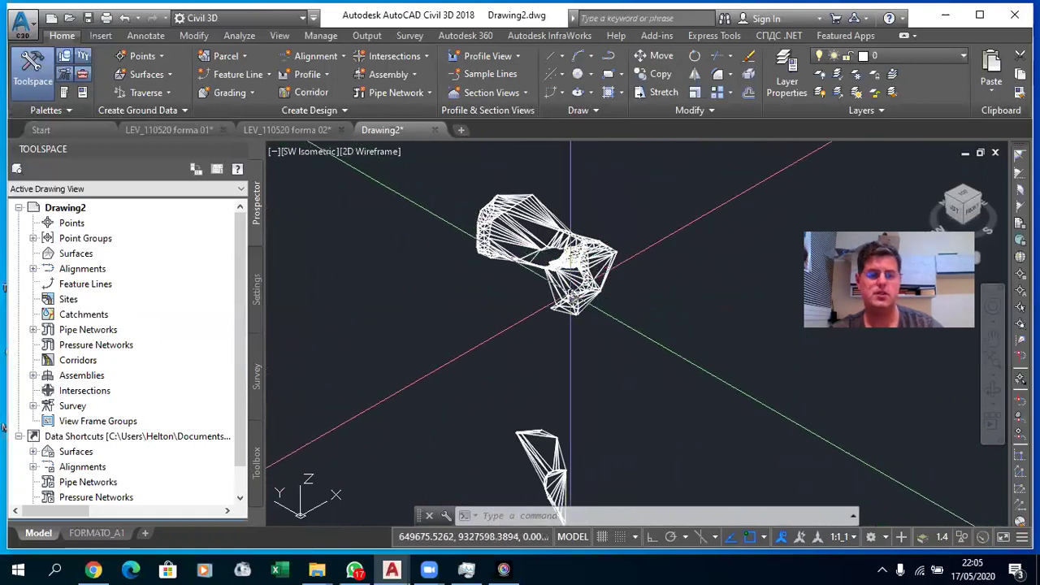
{"action": "scroll", "coordinate": [601, 273], "scroll_direction": "up", "scroll_amount": 2}
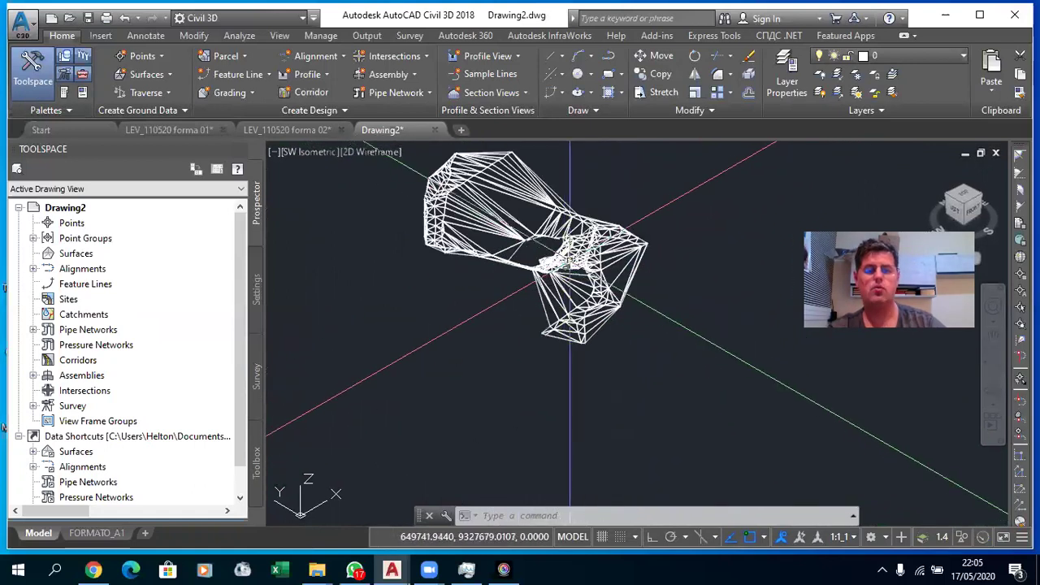
{"action": "scroll", "coordinate": [592, 268], "scroll_direction": "up", "scroll_amount": 2}
{"action": "scroll", "coordinate": [582, 262], "scroll_direction": "up", "scroll_amount": 2}
{"action": "scroll", "coordinate": [581, 262], "scroll_direction": "down", "scroll_amount": 2}
{"action": "scroll", "coordinate": [578, 272], "scroll_direction": "down", "scroll_amount": 2}
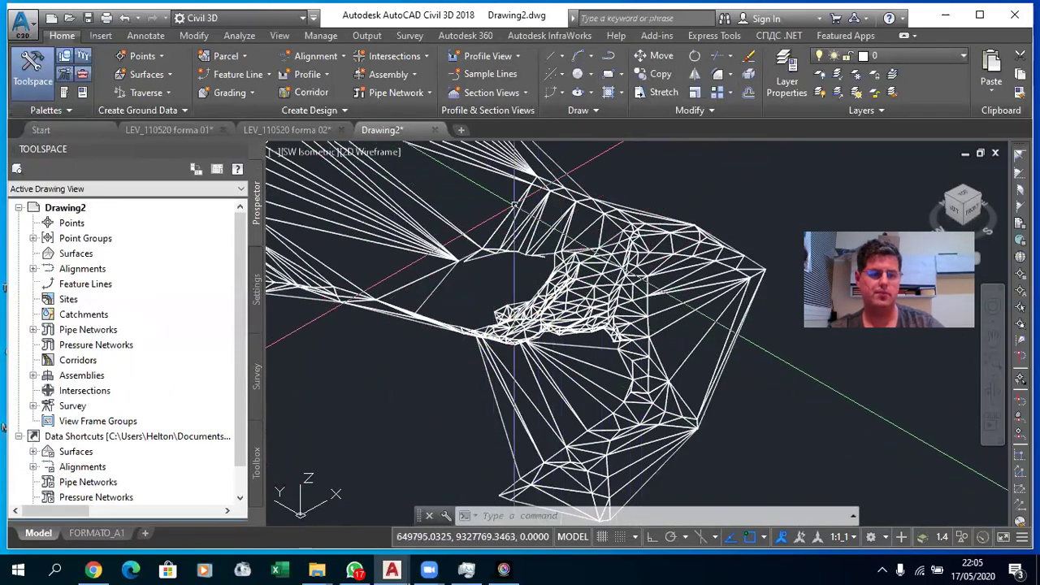
{"action": "middle_click_drag", "start_coordinate": [564, 257], "coordinate": [618, 298], "text": "shift"}
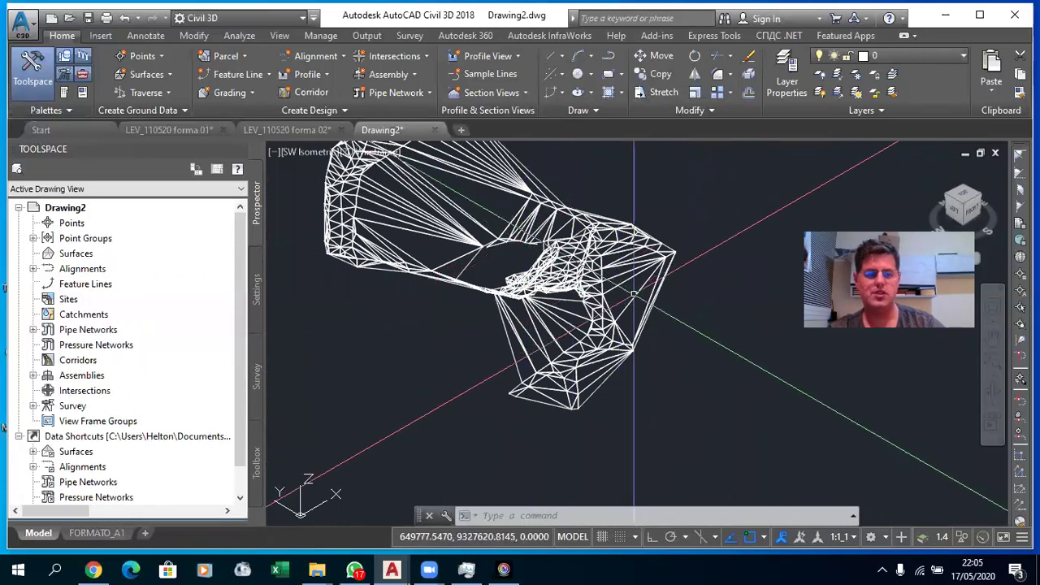
{"action": "left_click", "coordinate": [965, 197]}
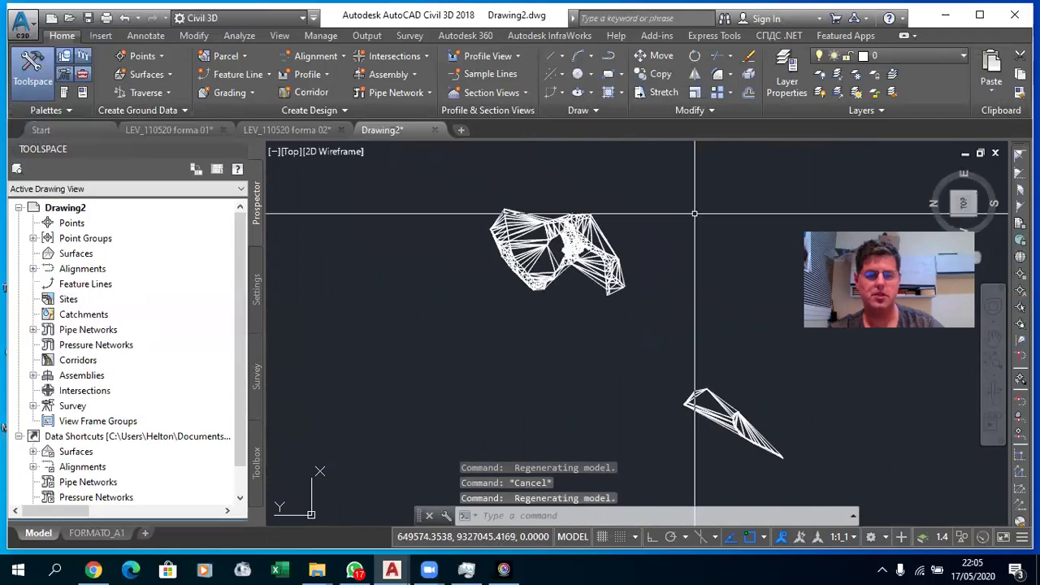
{"action": "left_click", "coordinate": [936, 205]}
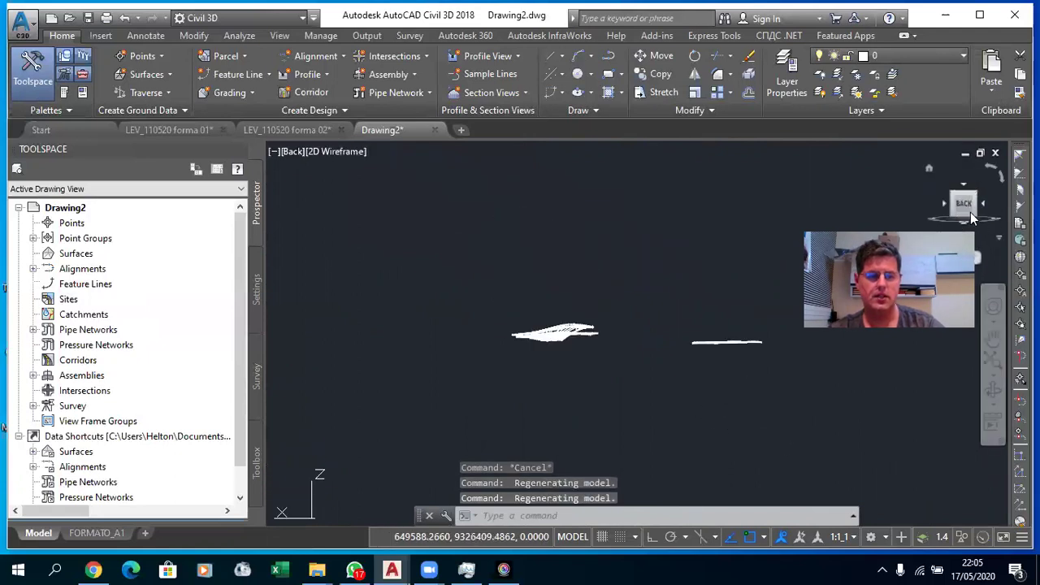
{"action": "left_click", "coordinate": [963, 223]}
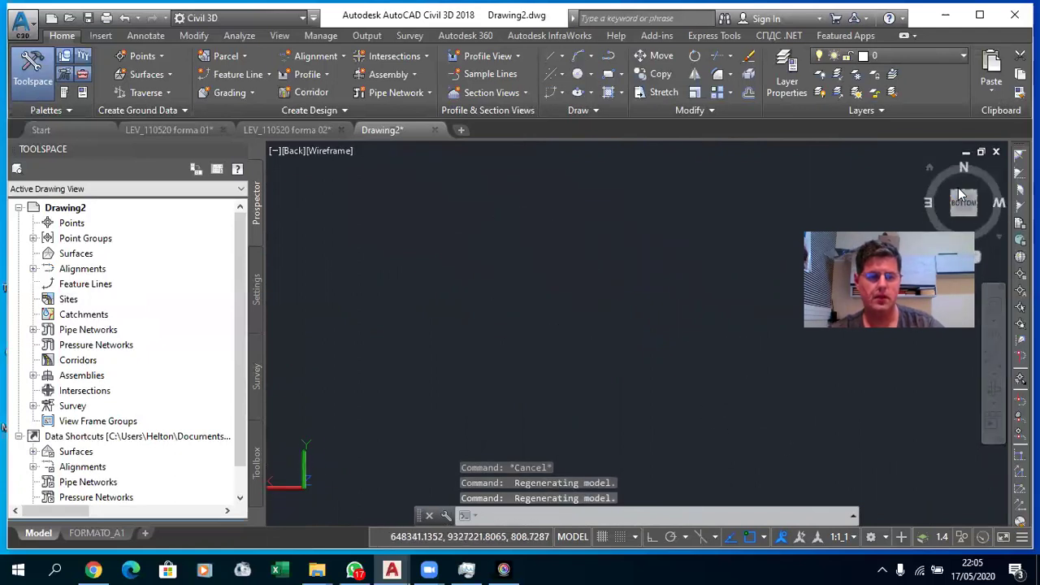
{"action": "middle_click", "coordinate": [731, 186]}
{"action": "middle_click", "coordinate": [731, 186]}
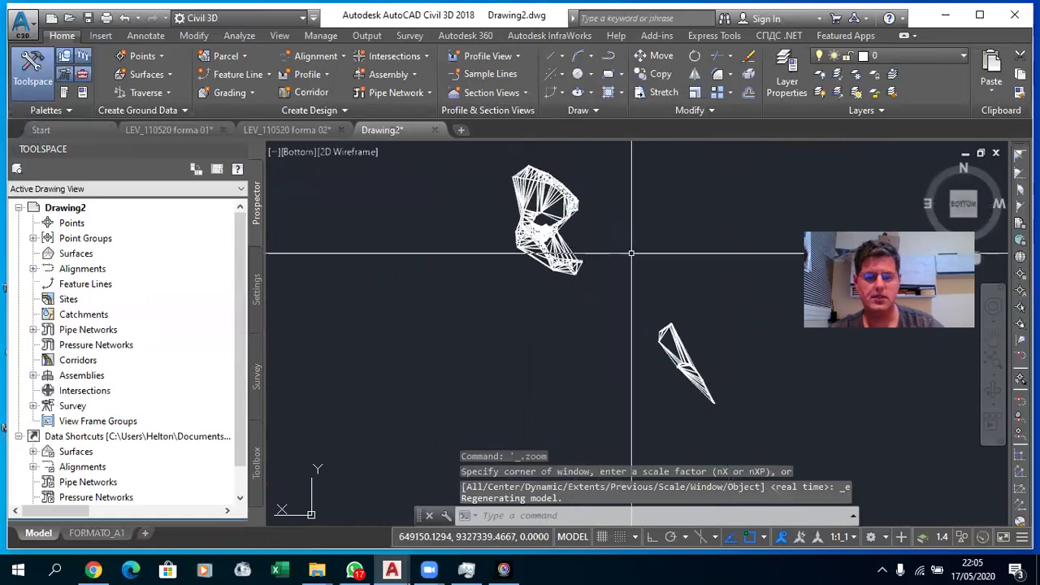
{"action": "left_click", "coordinate": [1000, 205]}
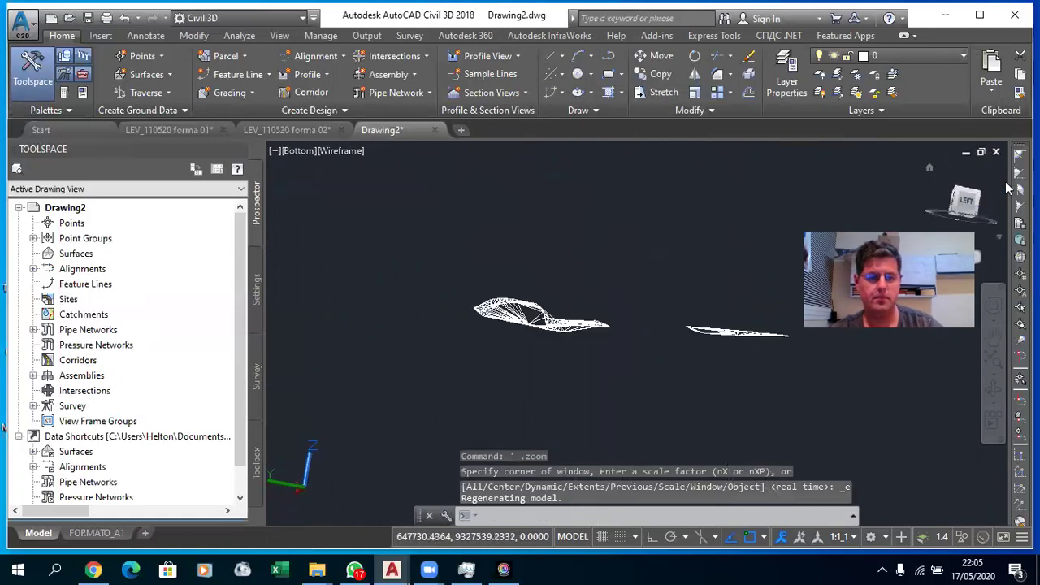
{"action": "left_click", "coordinate": [965, 189]}
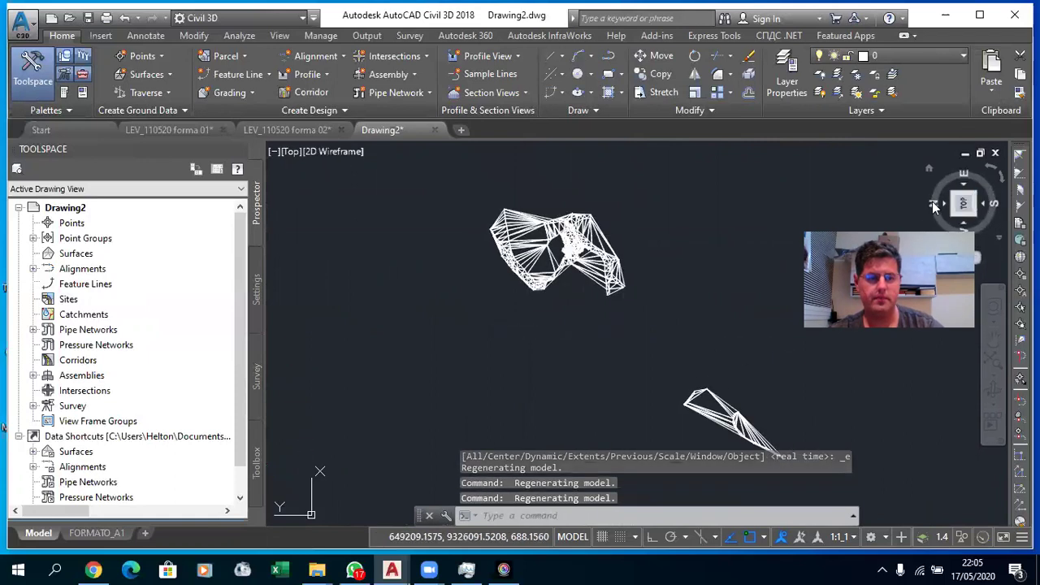
{"action": "left_click", "coordinate": [1001, 181]}
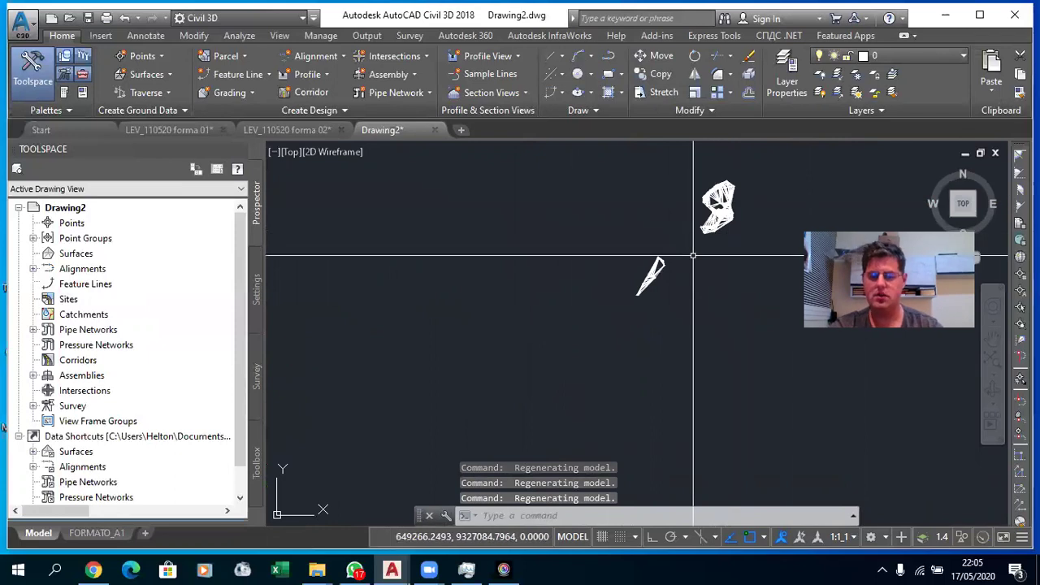
- Export to plain AutoCAD 2010 format, targeting PRISMA GEOTEC > 2020 > CURSOS > WILSON PARAOPEPAS > LEVANTAMENTO
{"action": "type", "text": "expor"}
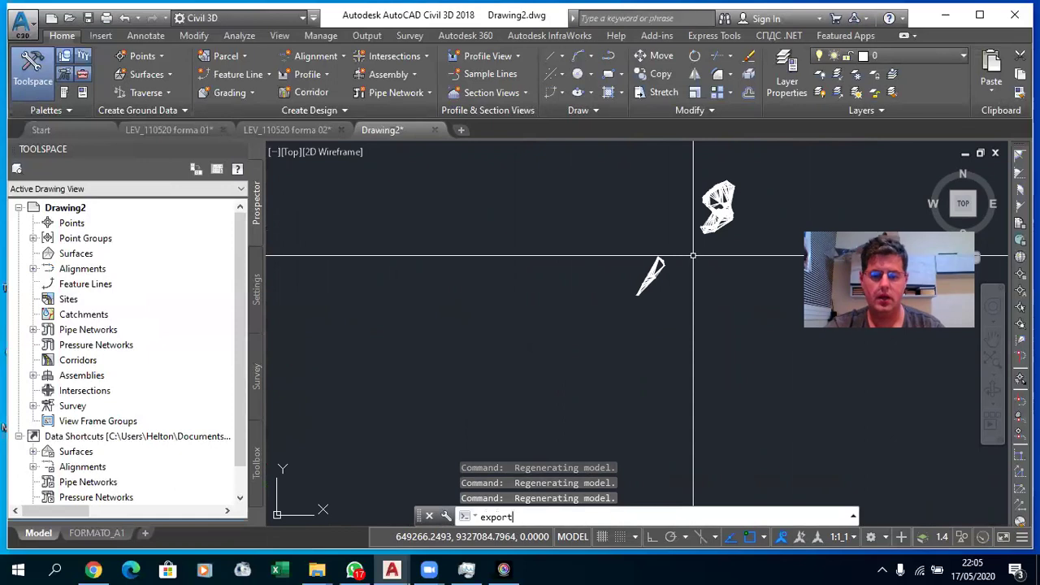
{"action": "type", "text": "t"}
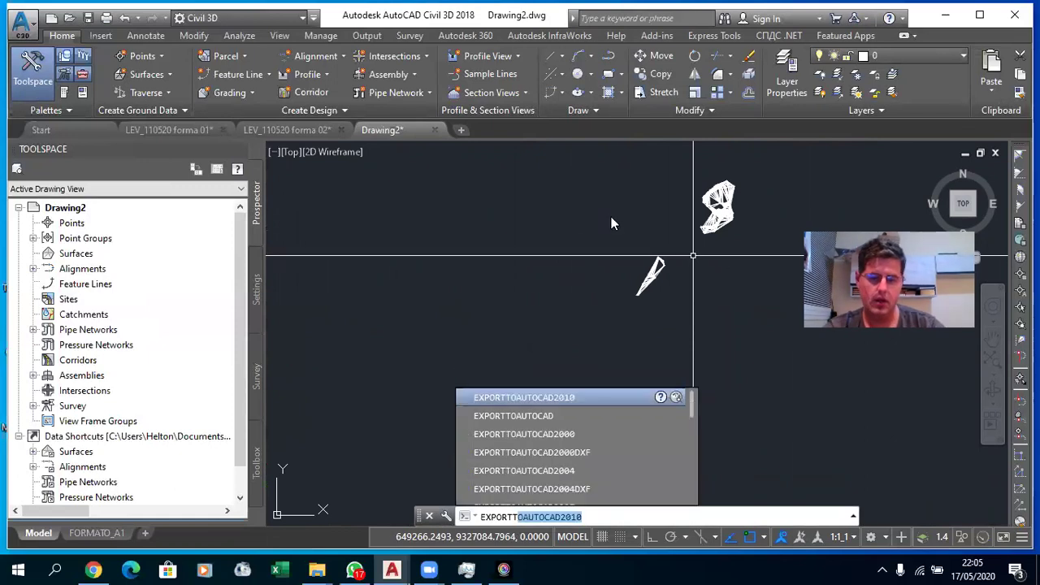
{"action": "left_click", "coordinate": [560, 399]}
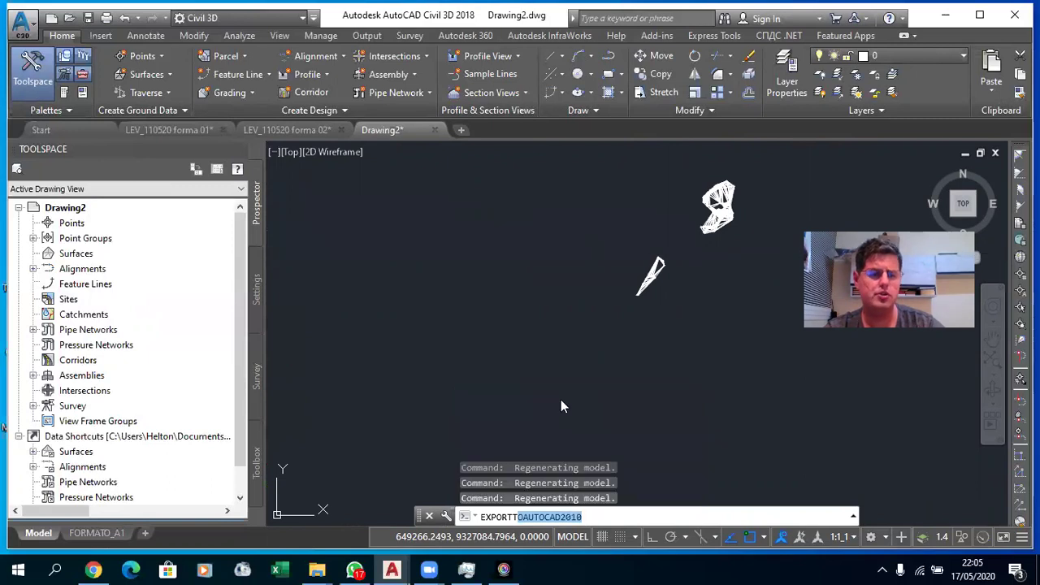
{"action": "key", "text": "Return"}
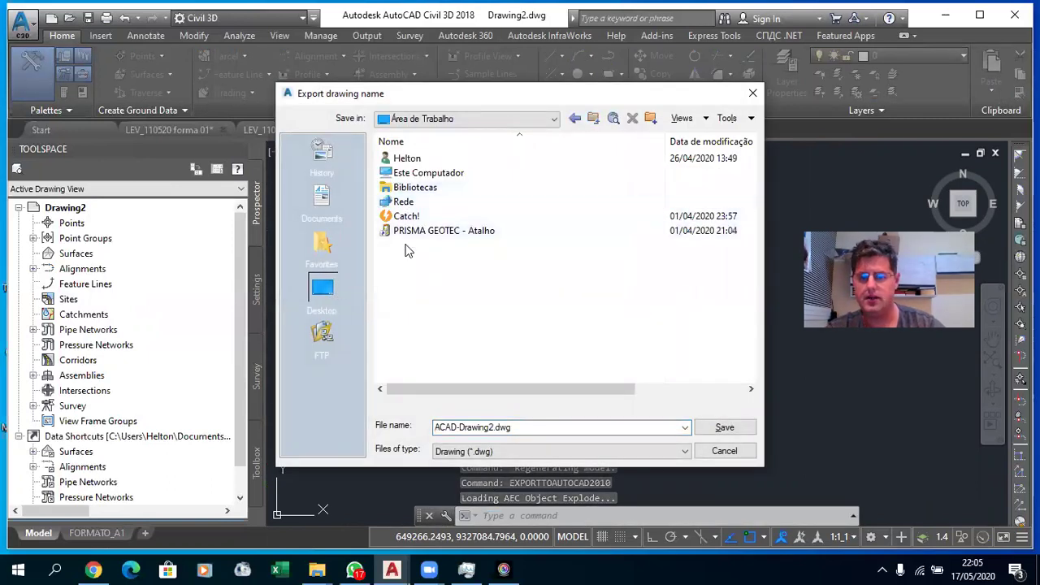
{"action": "double_click", "coordinate": [408, 230]}
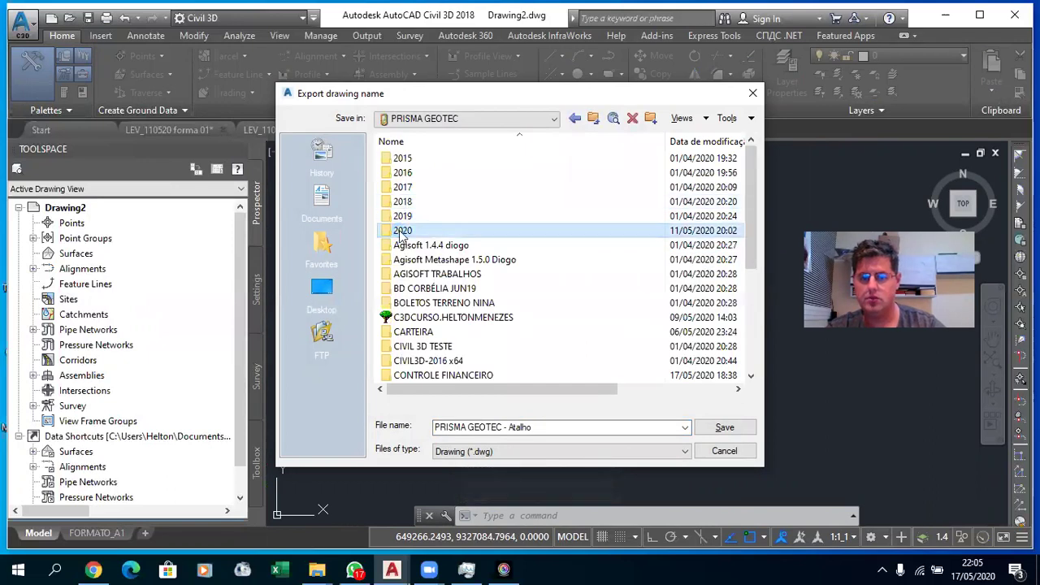
{"action": "double_click", "coordinate": [399, 230]}
{"action": "double_click", "coordinate": [402, 245]}
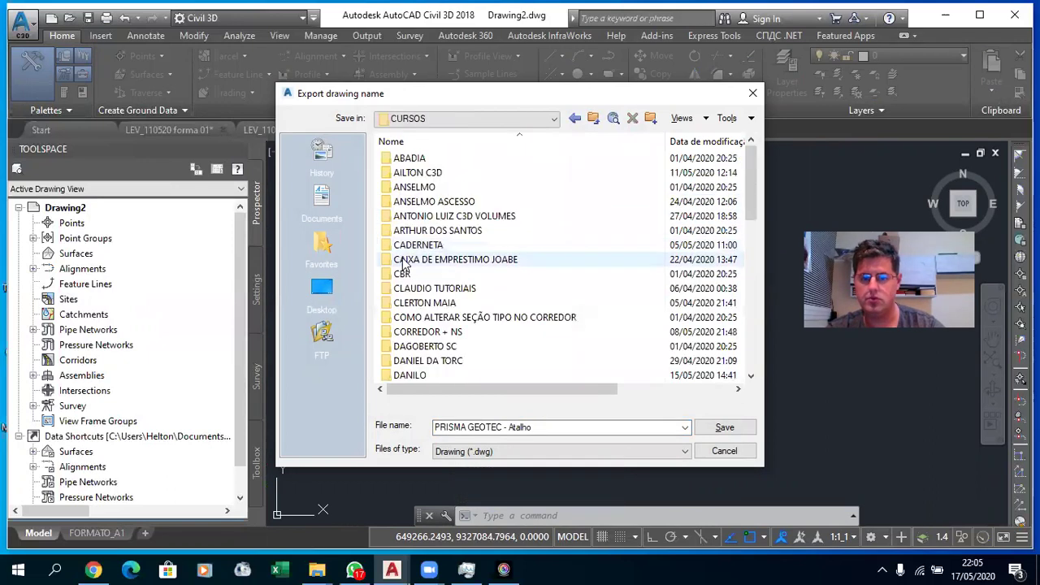
{"action": "key", "text": "w"}
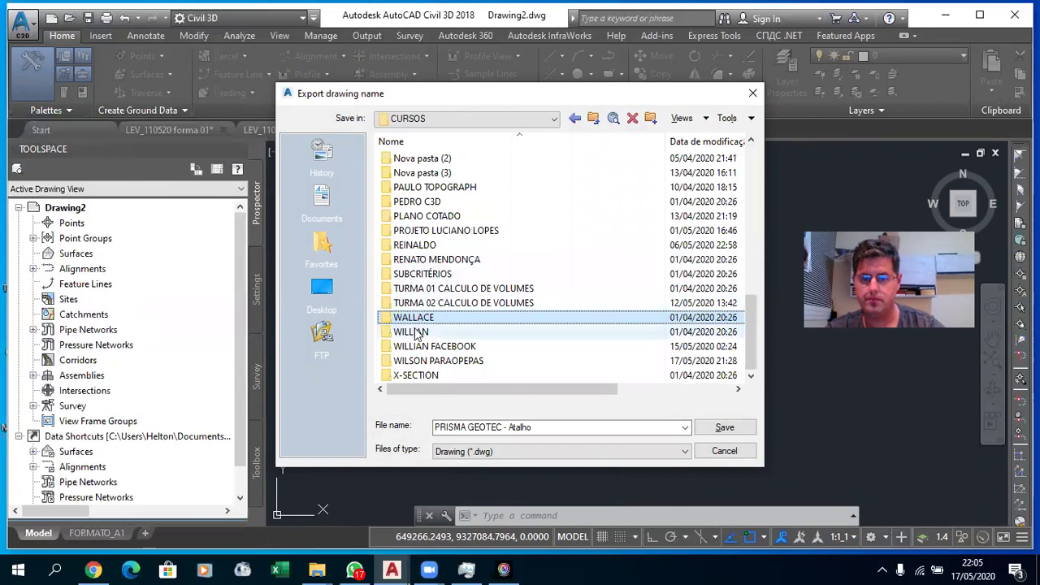
{"action": "double_click", "coordinate": [421, 360]}
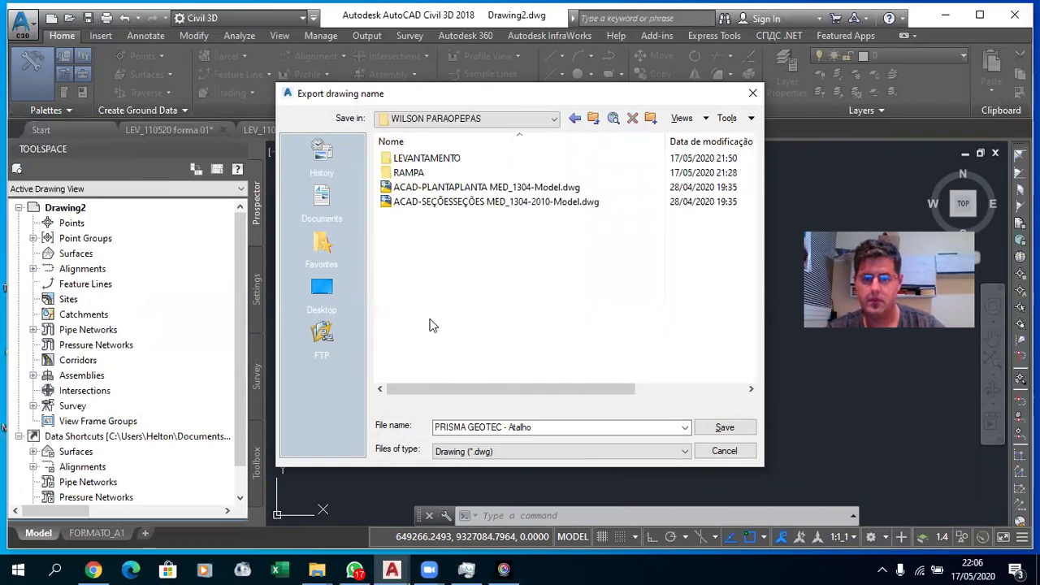
{"action": "double_click", "coordinate": [394, 158]}
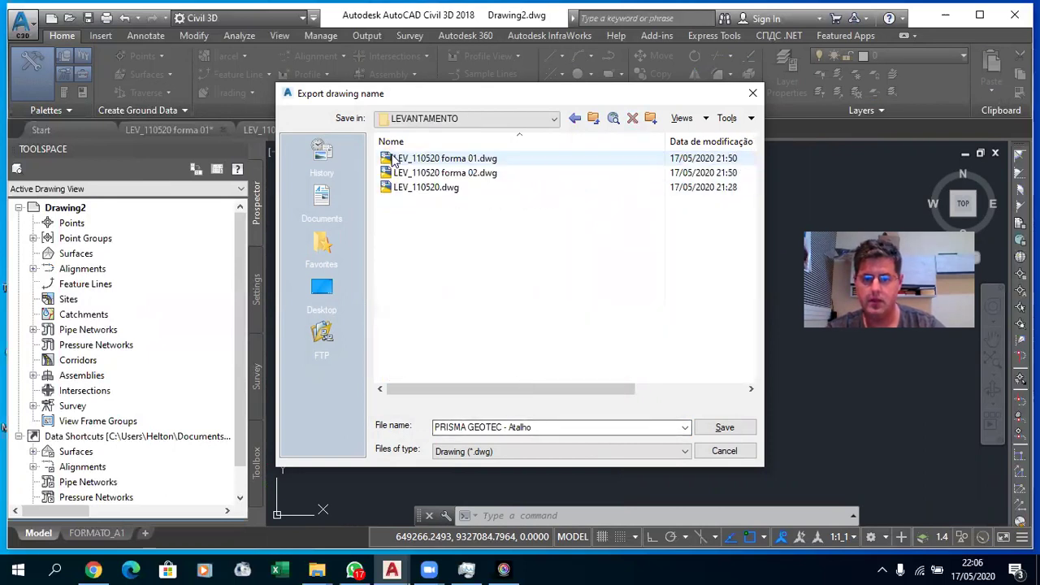
- Save the export as 'geotecnia shape - Atalho' and dismiss the save and version warnings
{"action": "triple_click", "coordinate": [504, 427]}
{"action": "left_click_drag", "start_coordinate": [503, 427], "coordinate": [428, 426]}
{"action": "type", "text": "geotecnia shape"}
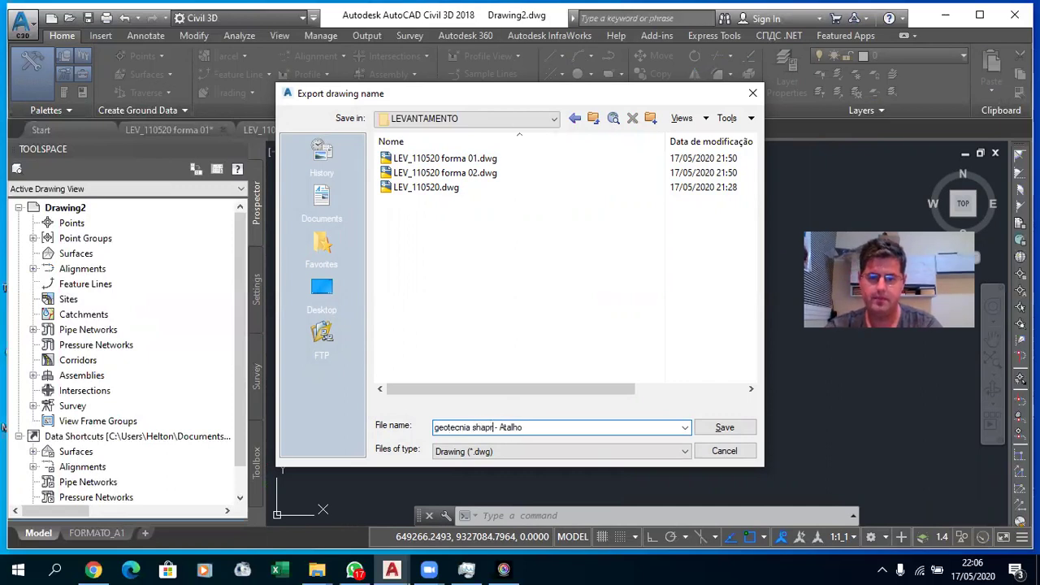
{"action": "left_click", "coordinate": [721, 428]}
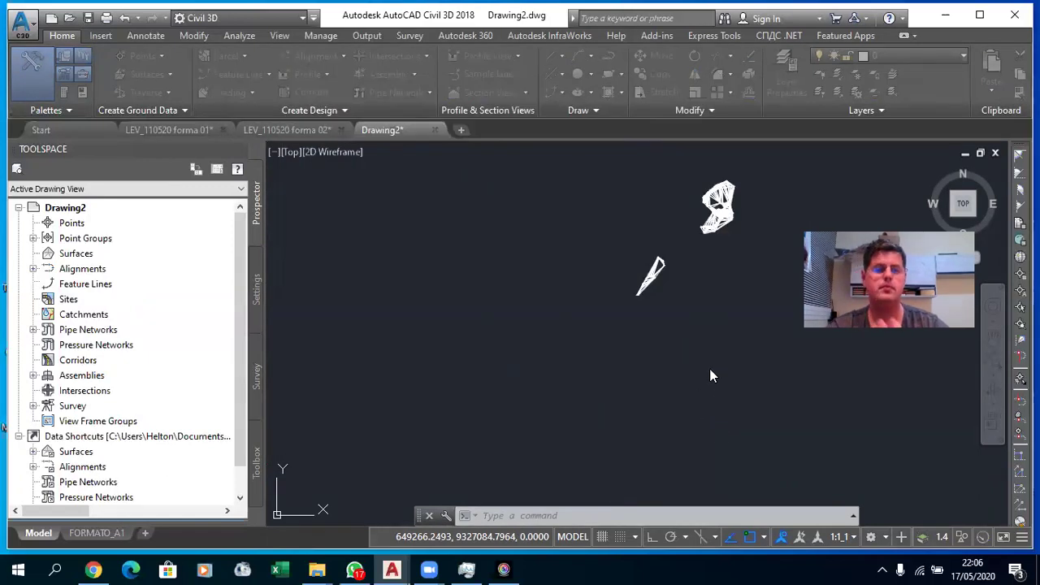
{"action": "left_click", "coordinate": [606, 317]}
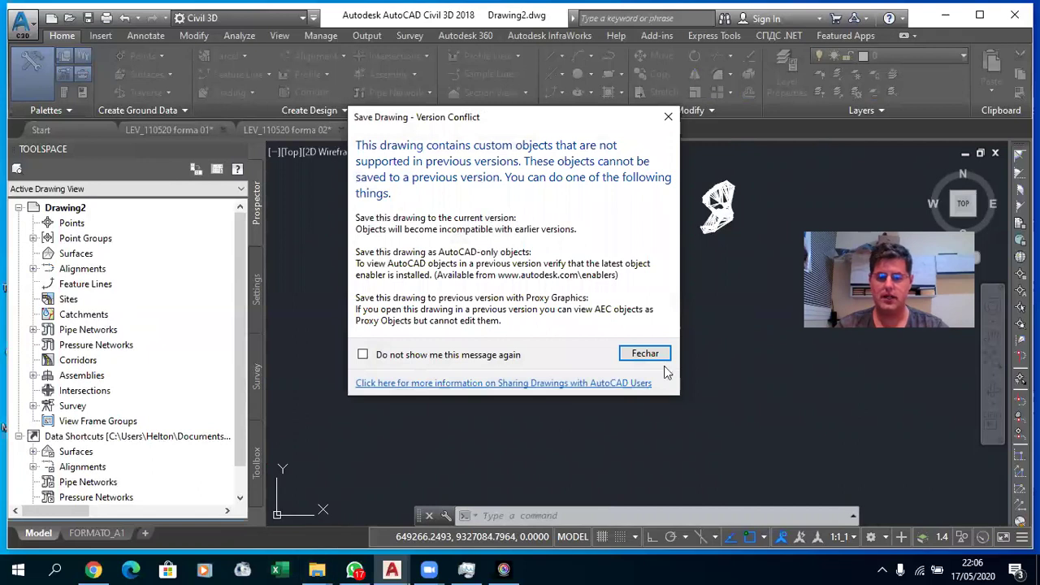
{"action": "left_click", "coordinate": [644, 354]}
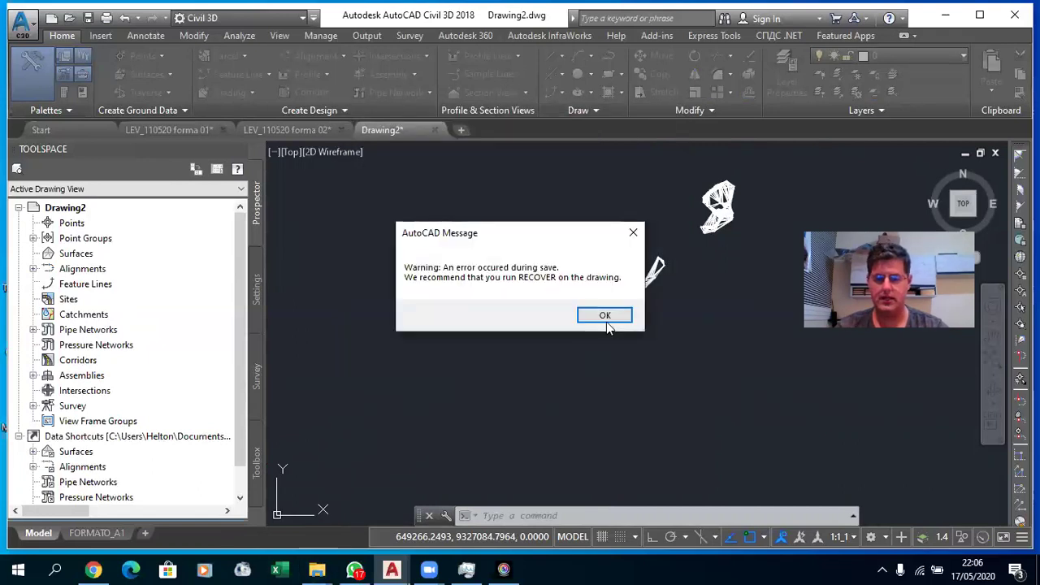
{"action": "left_click", "coordinate": [605, 317]}
- Bring up the LEVANTAMENTO Explorer window and refresh its file listing
{"action": "mouse_move", "coordinate": [317, 570]}
{"action": "left_click", "coordinate": [432, 523]}
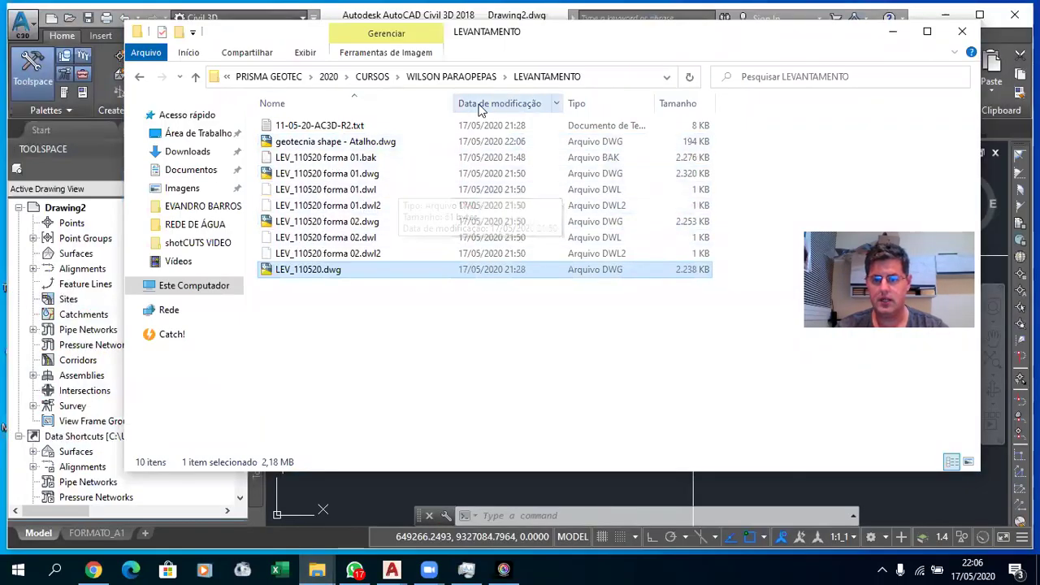
{"action": "key", "text": "alt+Tab"}
{"action": "scroll", "coordinate": [642, 399], "scroll_direction": "down", "scroll_amount": 3}
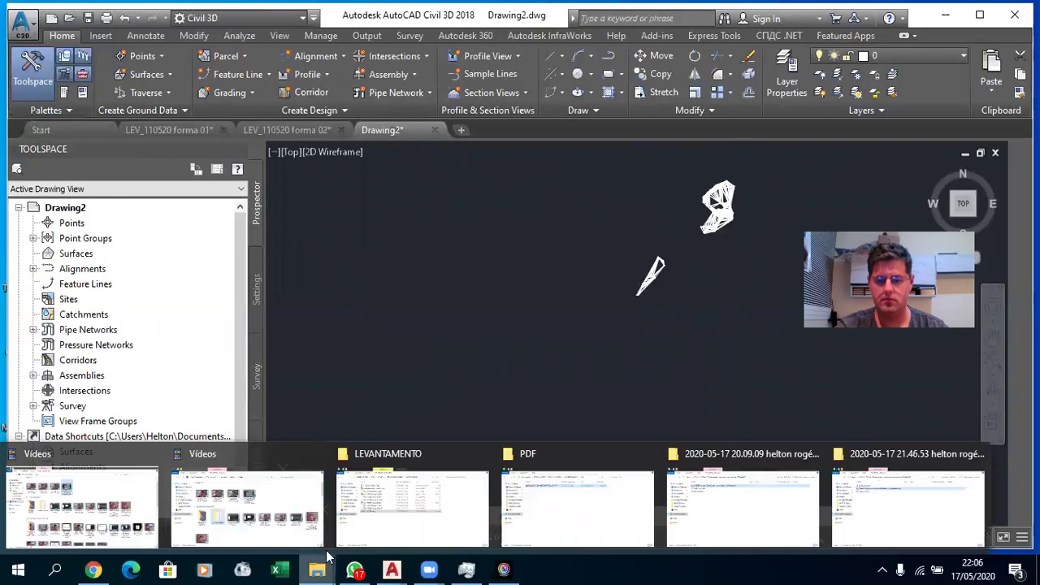
{"action": "left_click", "coordinate": [399, 528]}
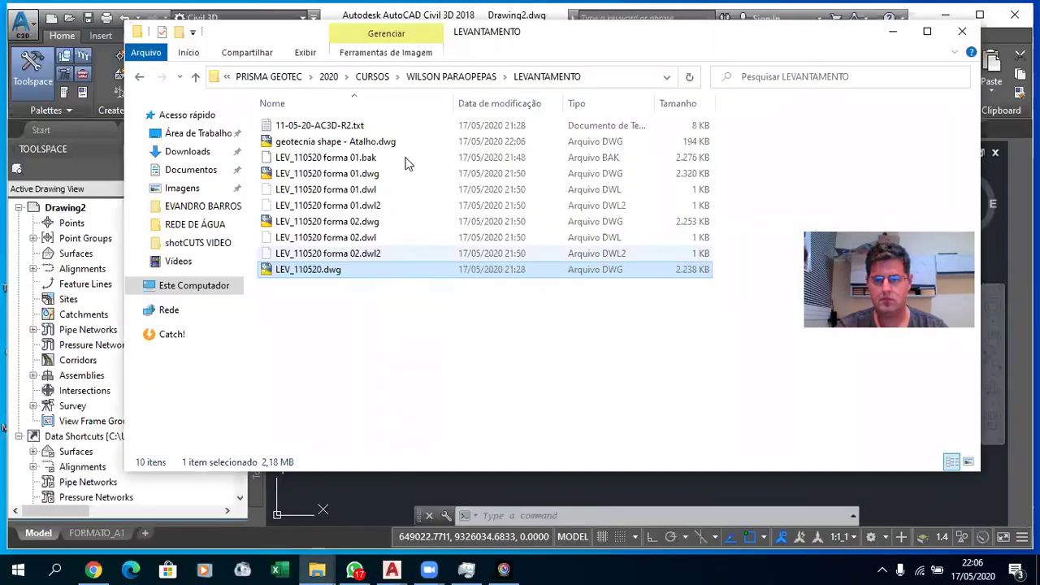
{"action": "right_click", "coordinate": [402, 365]}
{"action": "mouse_move", "coordinate": [450, 190]}
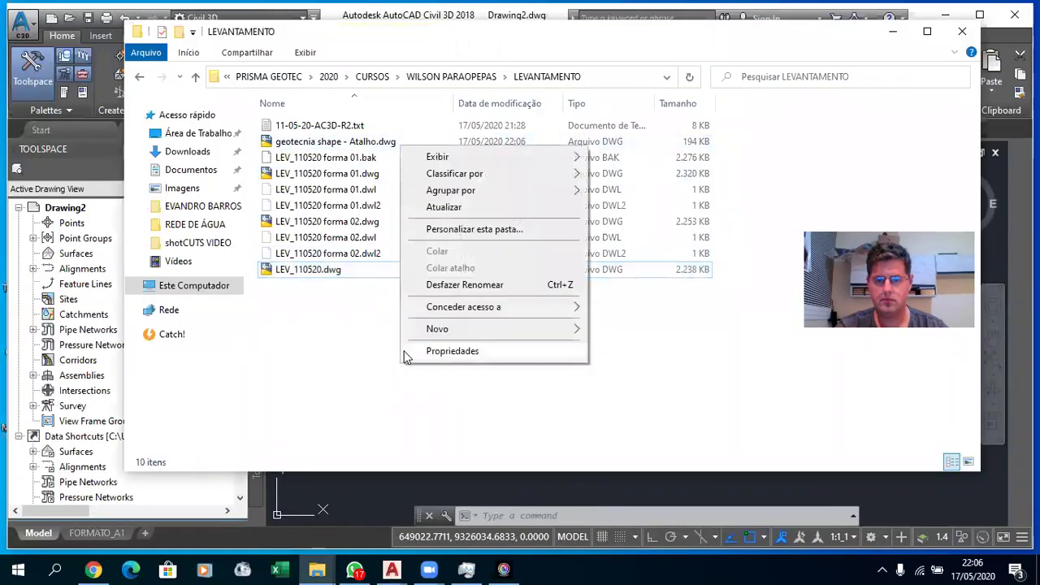
{"action": "left_click", "coordinate": [449, 207]}
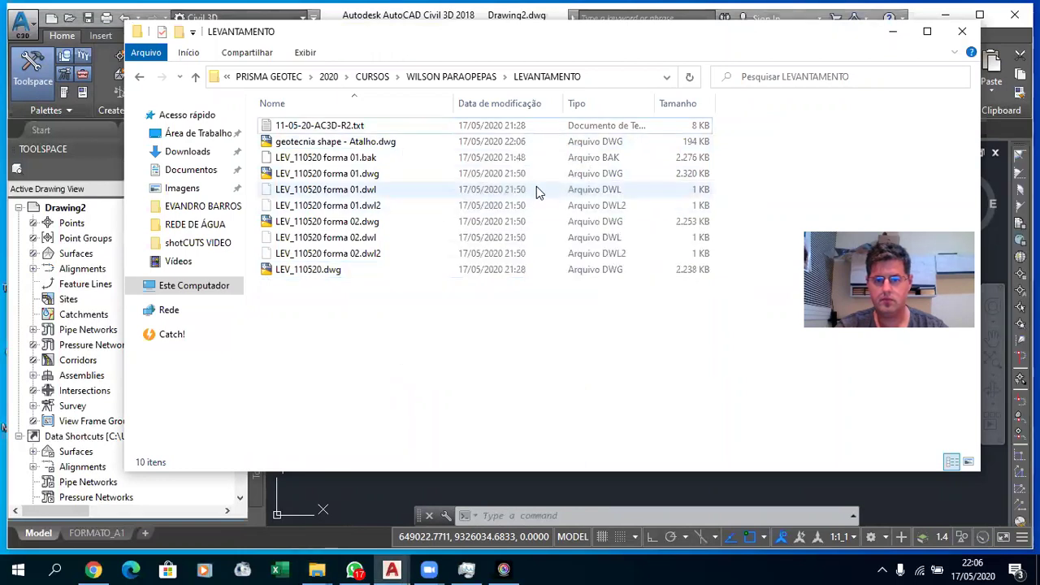
{"action": "key", "text": "alt+Tab"}
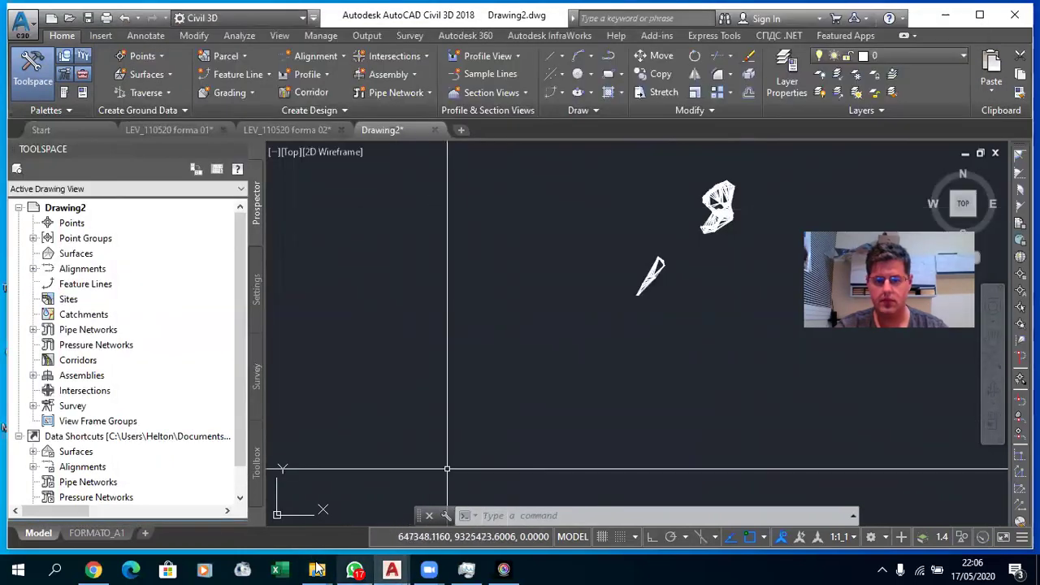
- Refresh LEVANTAMENTO again and select the new geotecnia shape - Atalho.dwg file
{"action": "mouse_move", "coordinate": [317, 569]}
{"action": "left_click", "coordinate": [370, 504]}
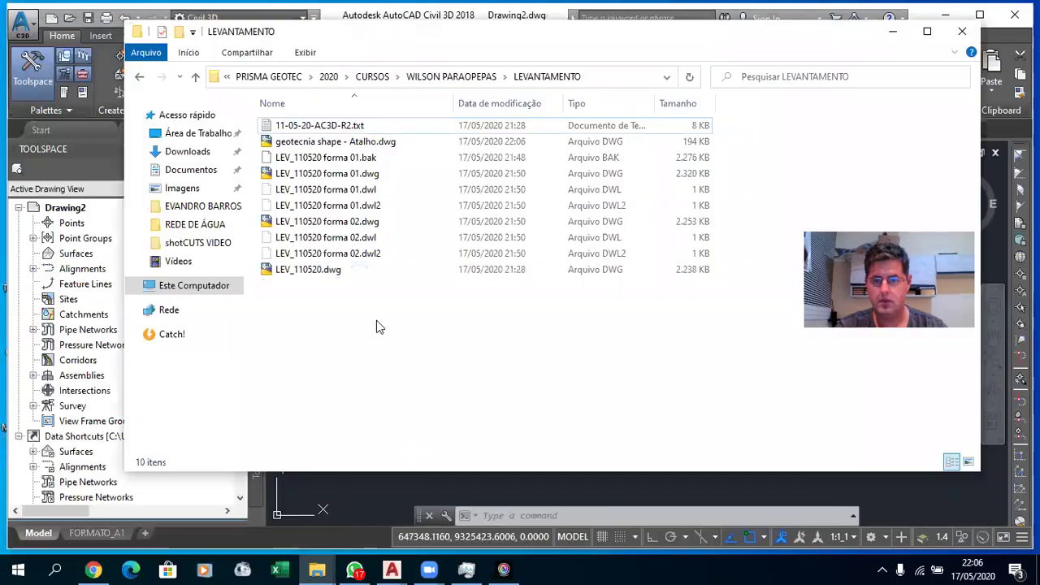
{"action": "right_click", "coordinate": [363, 314]}
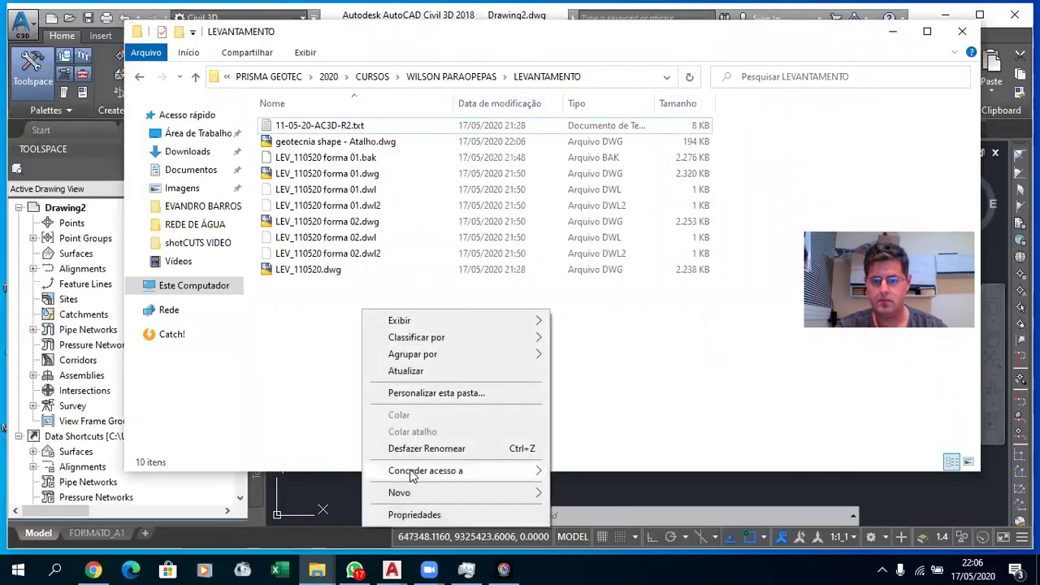
{"action": "left_click", "coordinate": [419, 372]}
{"action": "mouse_move", "coordinate": [337, 143]}
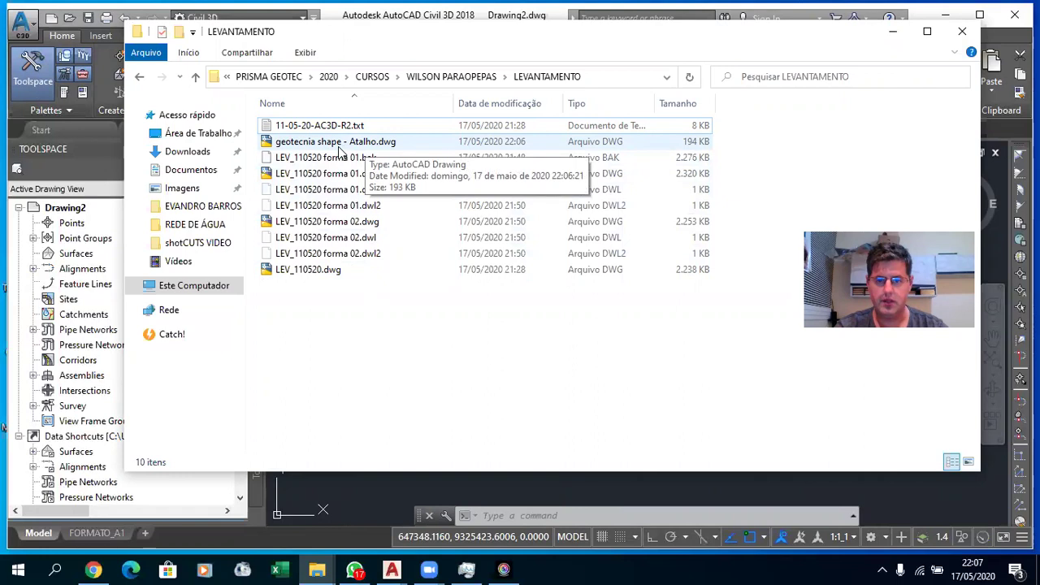
{"action": "left_click", "coordinate": [327, 144]}
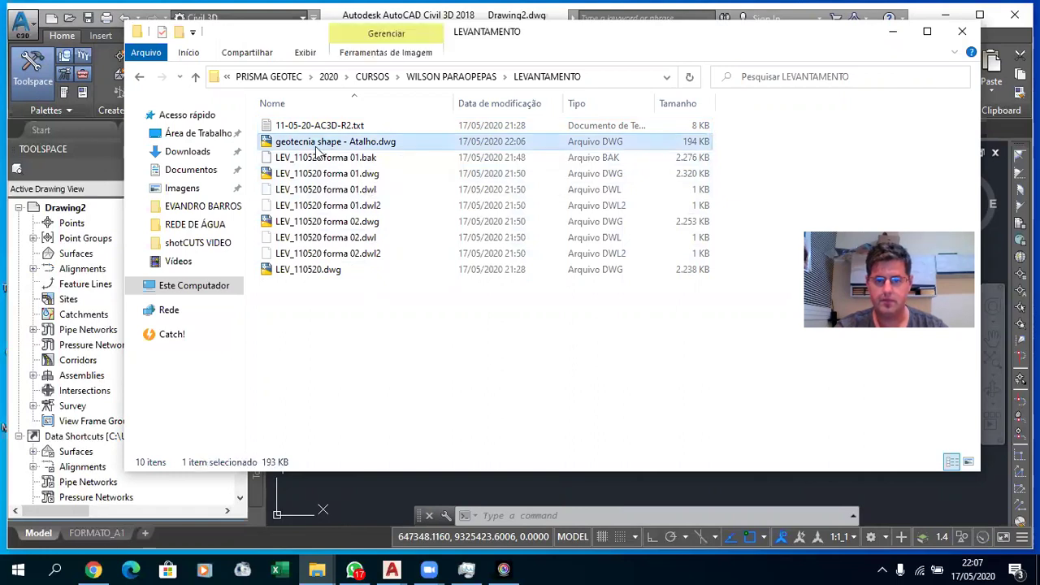
- Open geotecnia shape - Atalho.dwg from Explorer in AutoCAD Civil 3D
{"action": "double_click", "coordinate": [314, 150]}
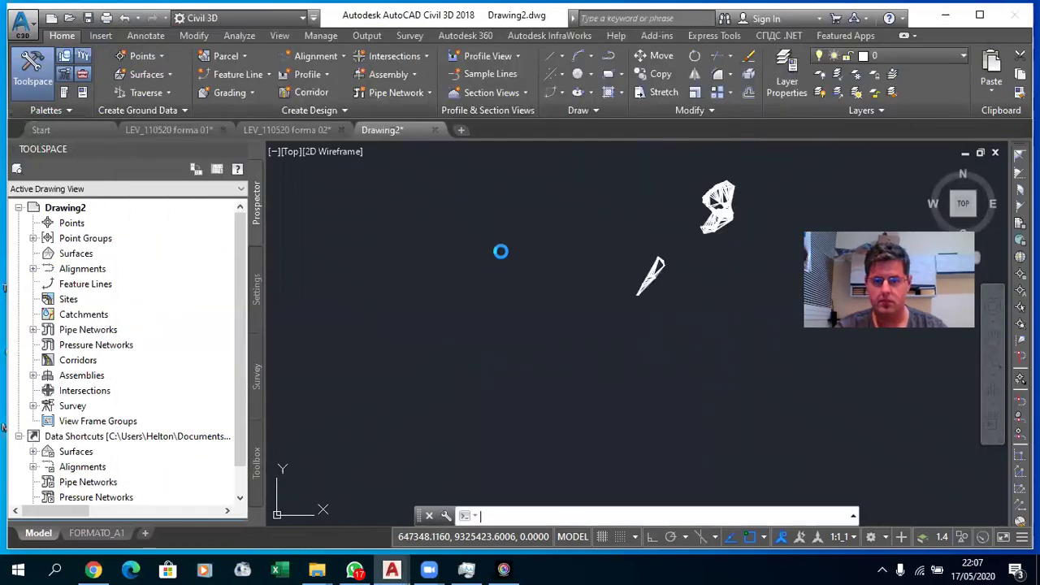